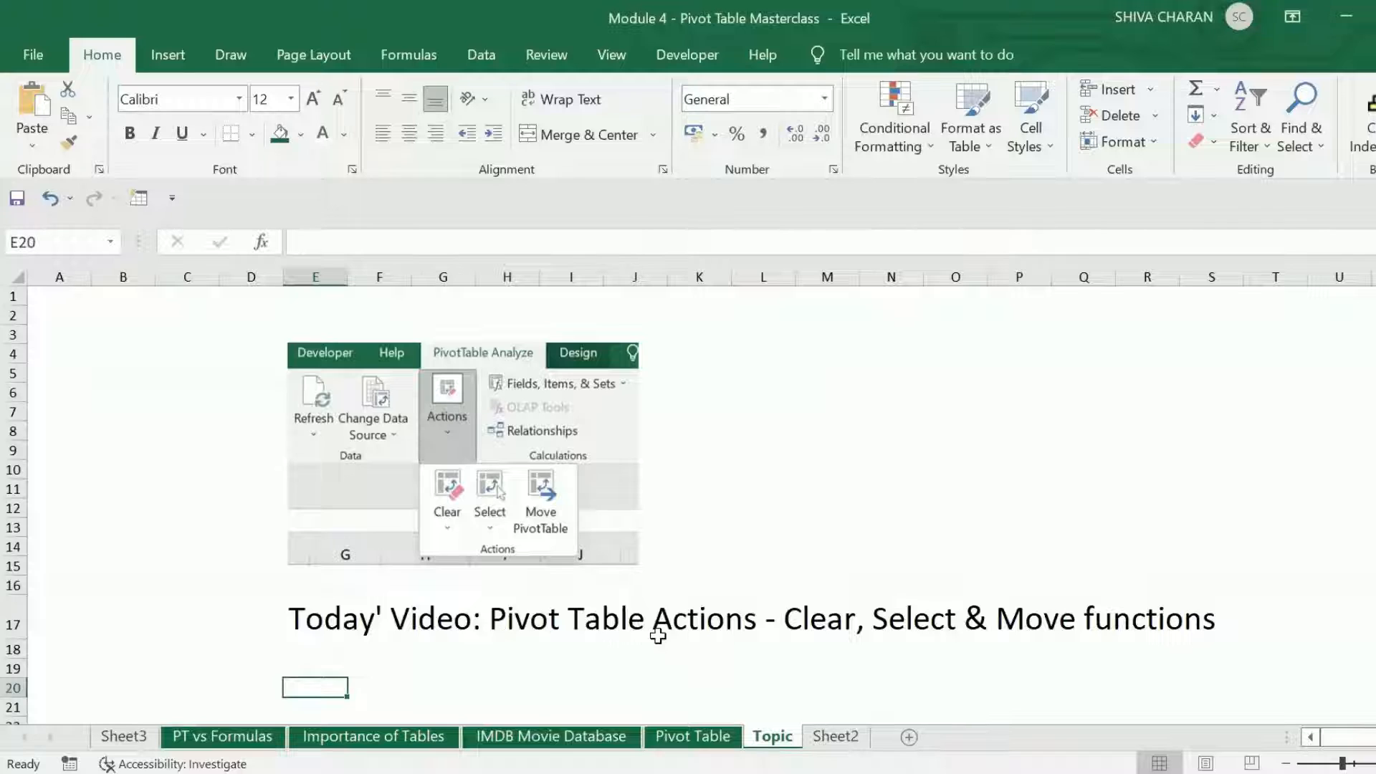
pyautogui.click(797, 617)
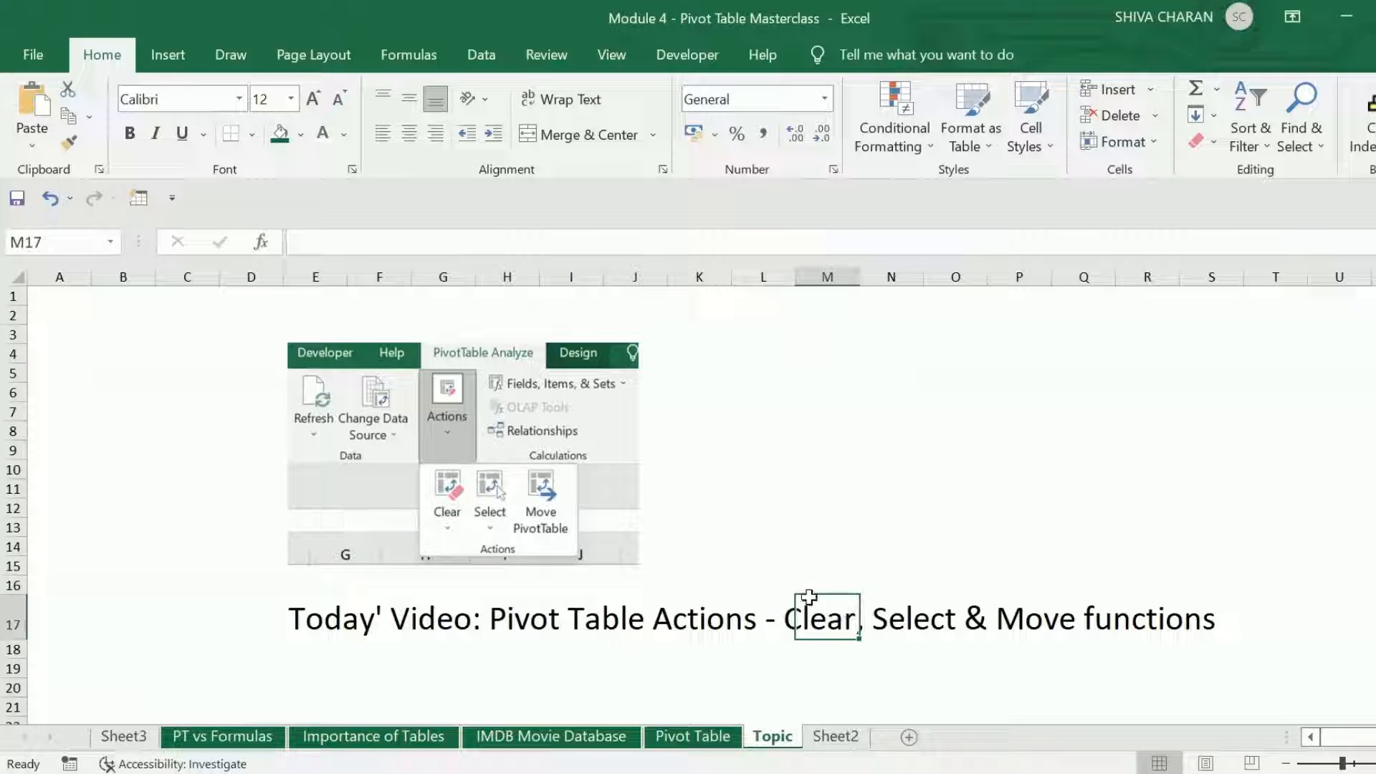
pyautogui.click(1011, 662)
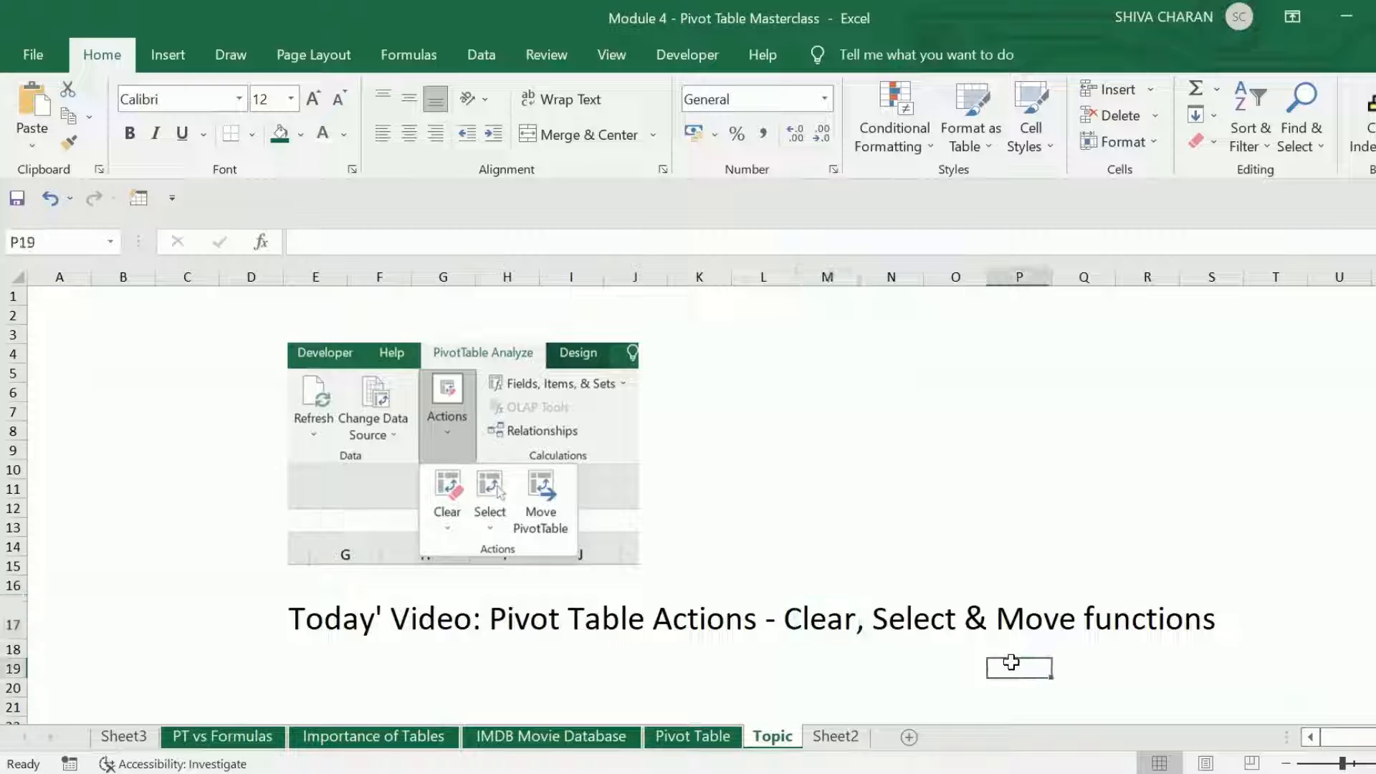
# - Go to the Pivot Table sheet and select the Comedy revenue cell inside the pivot table
pyautogui.click(716, 738)
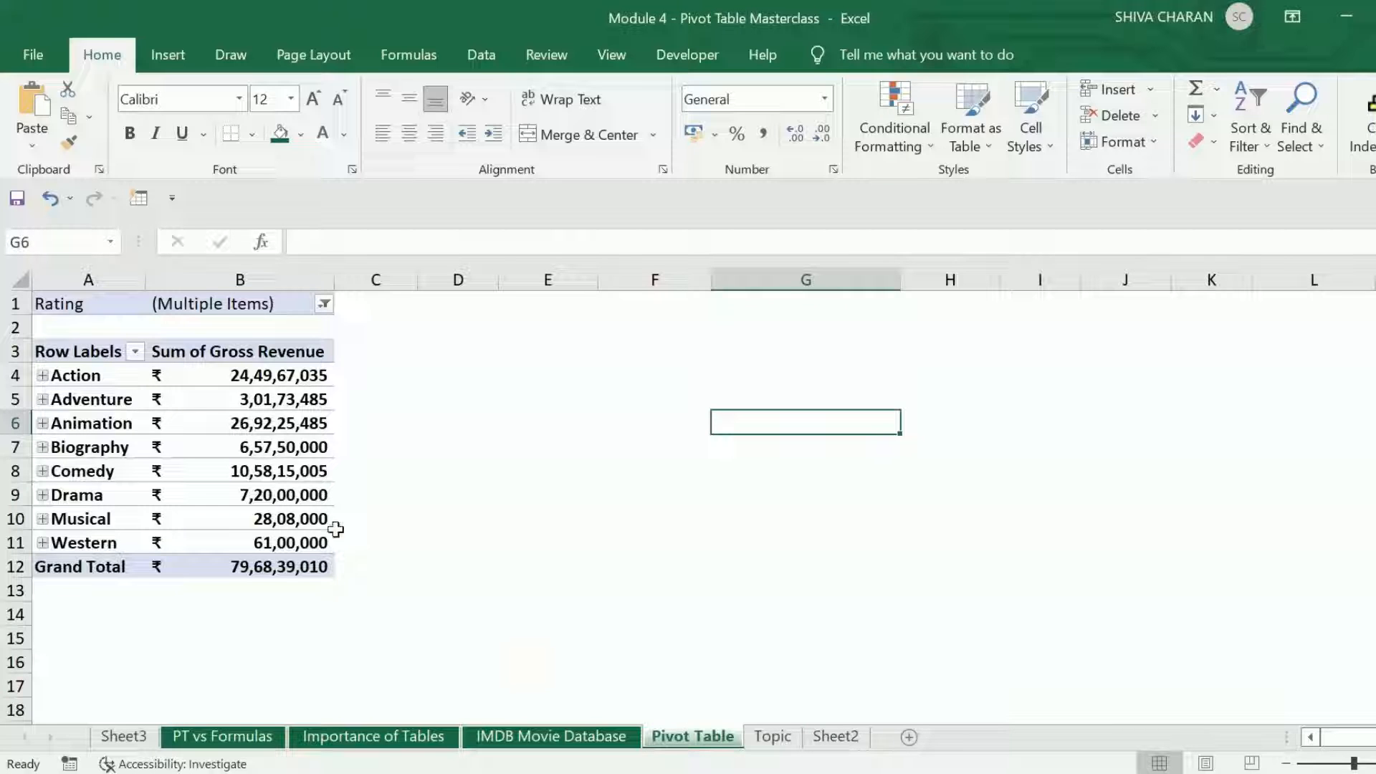
pyautogui.click(278, 501)
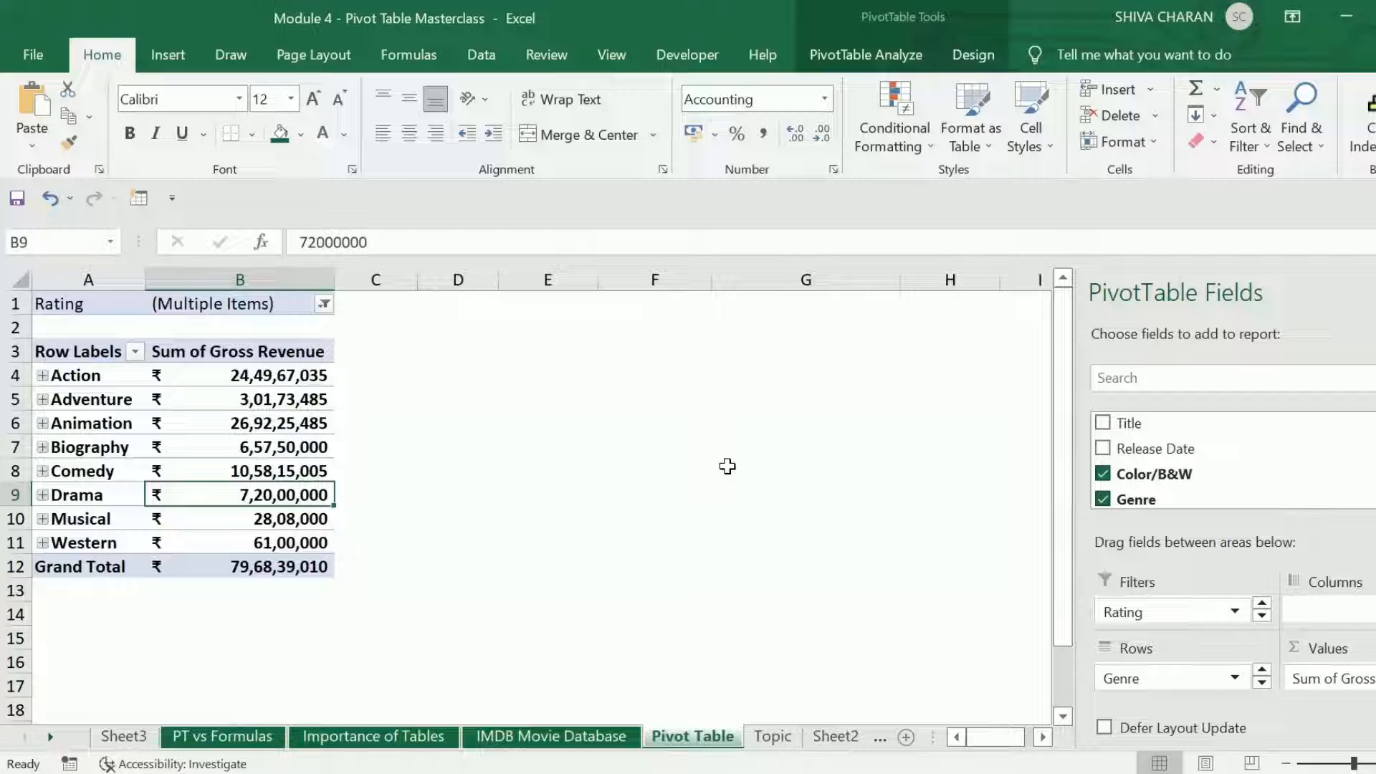
pyautogui.click(727, 467)
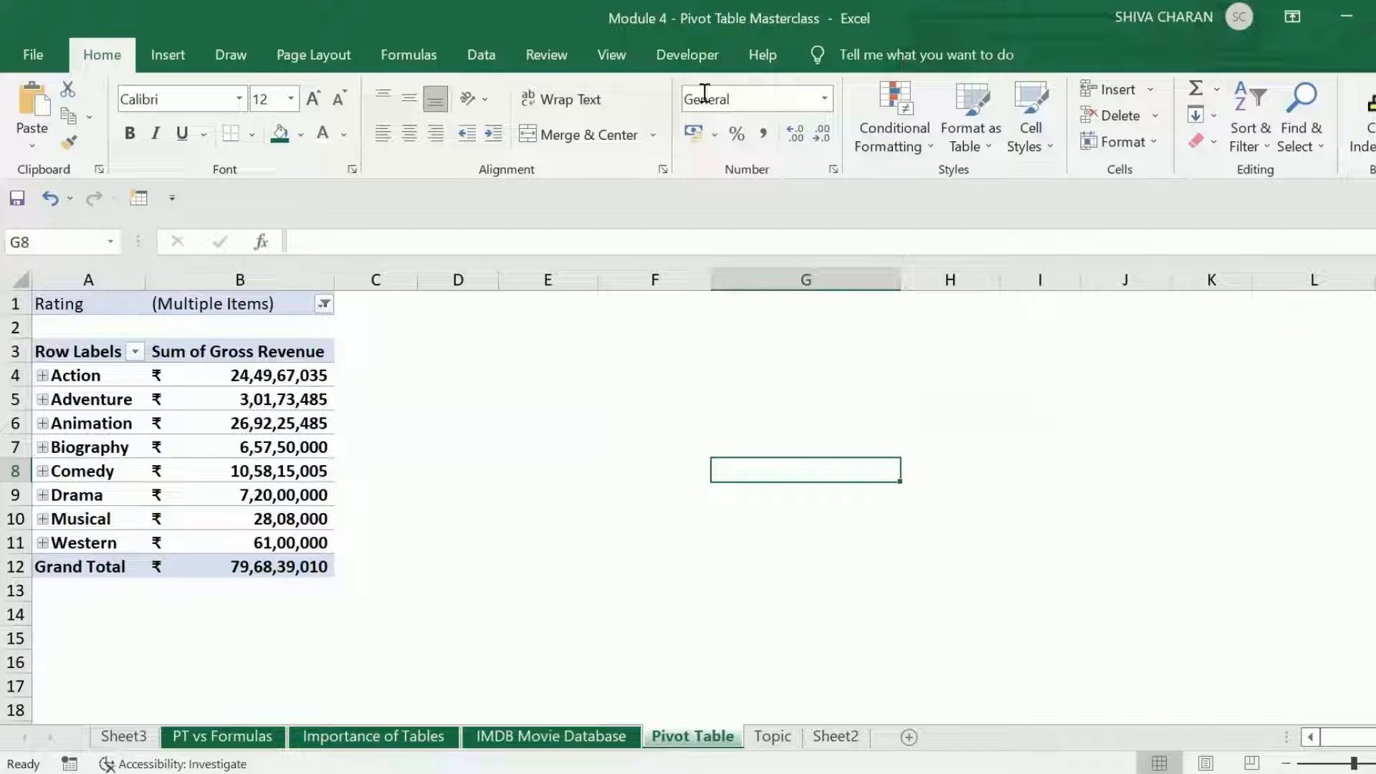
pyautogui.click(256, 473)
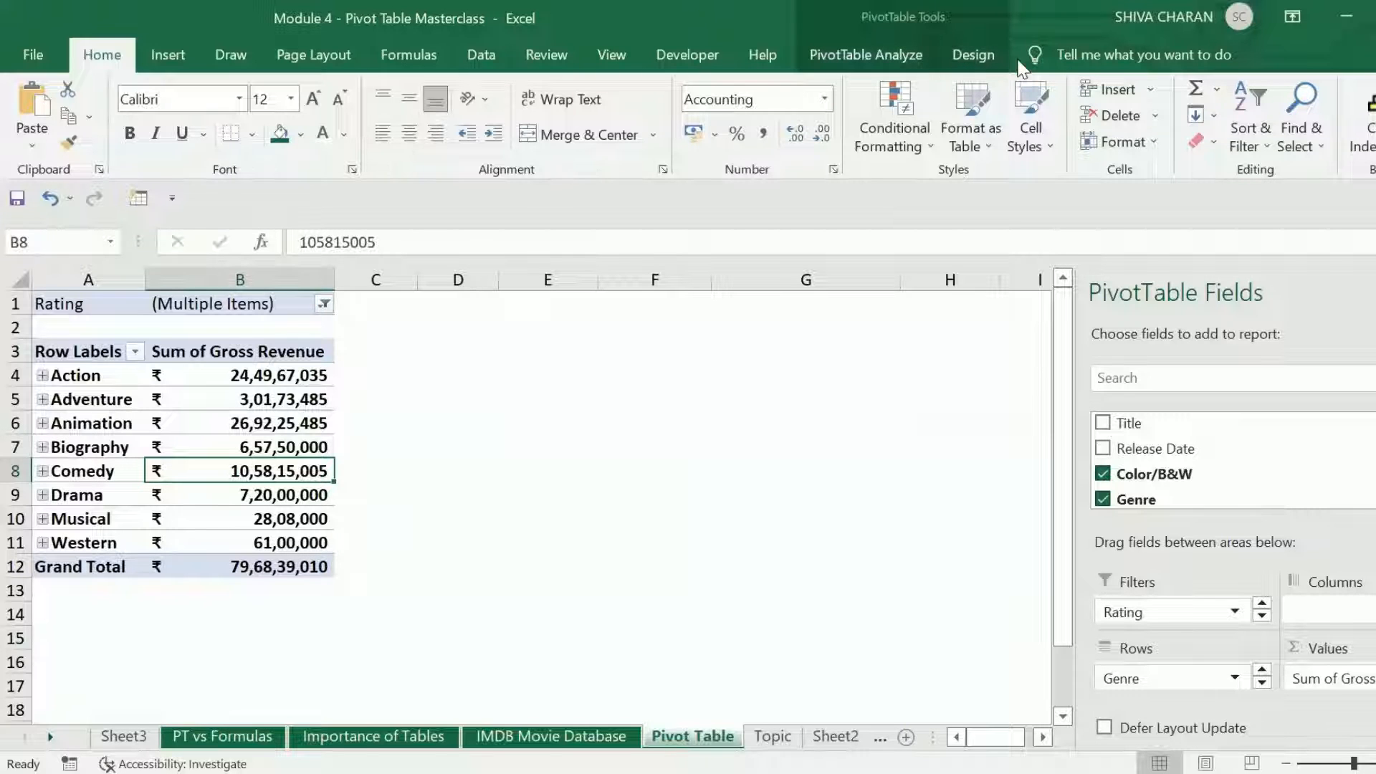
pyautogui.moveTo(290, 469)
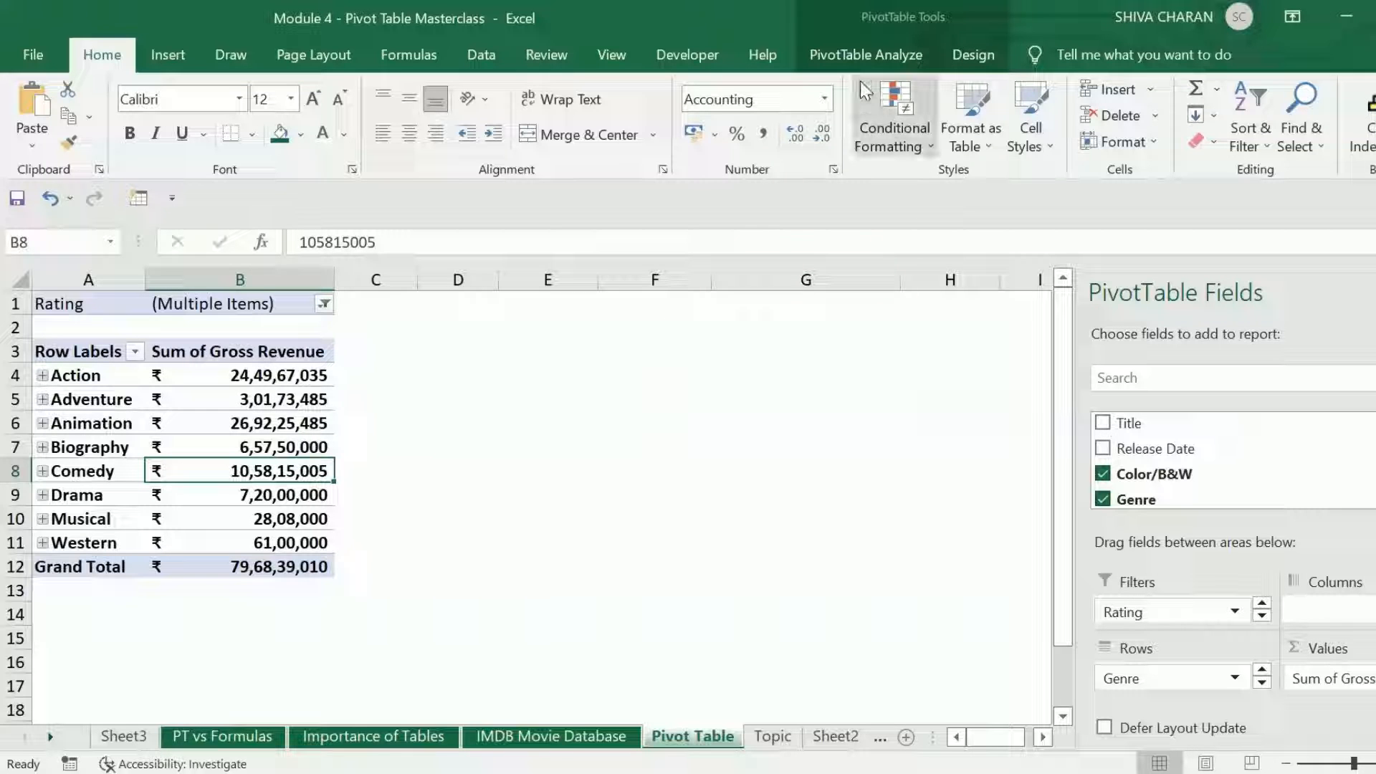
# - Clear all fields from the pivot table with Clear All, and undo the clearing
pyautogui.click(849, 59)
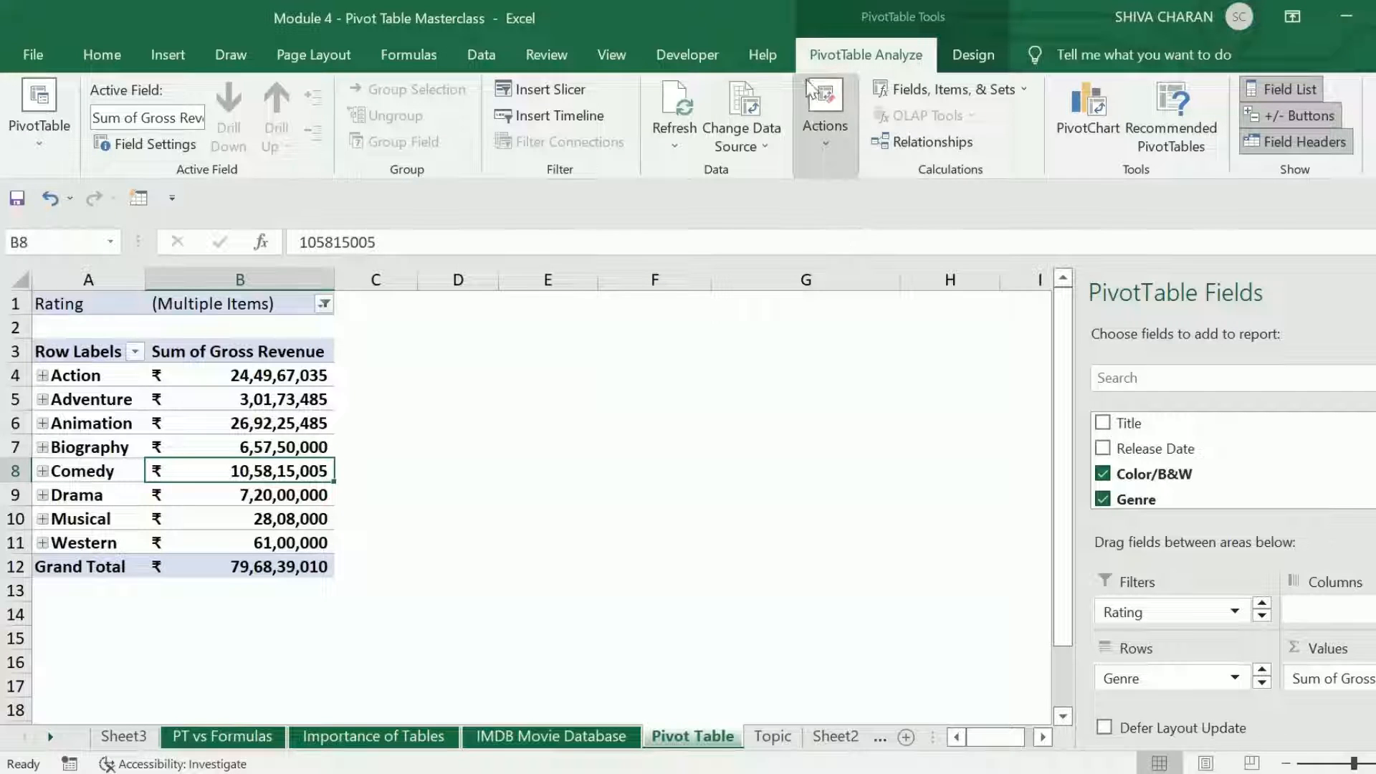
pyautogui.click(837, 144)
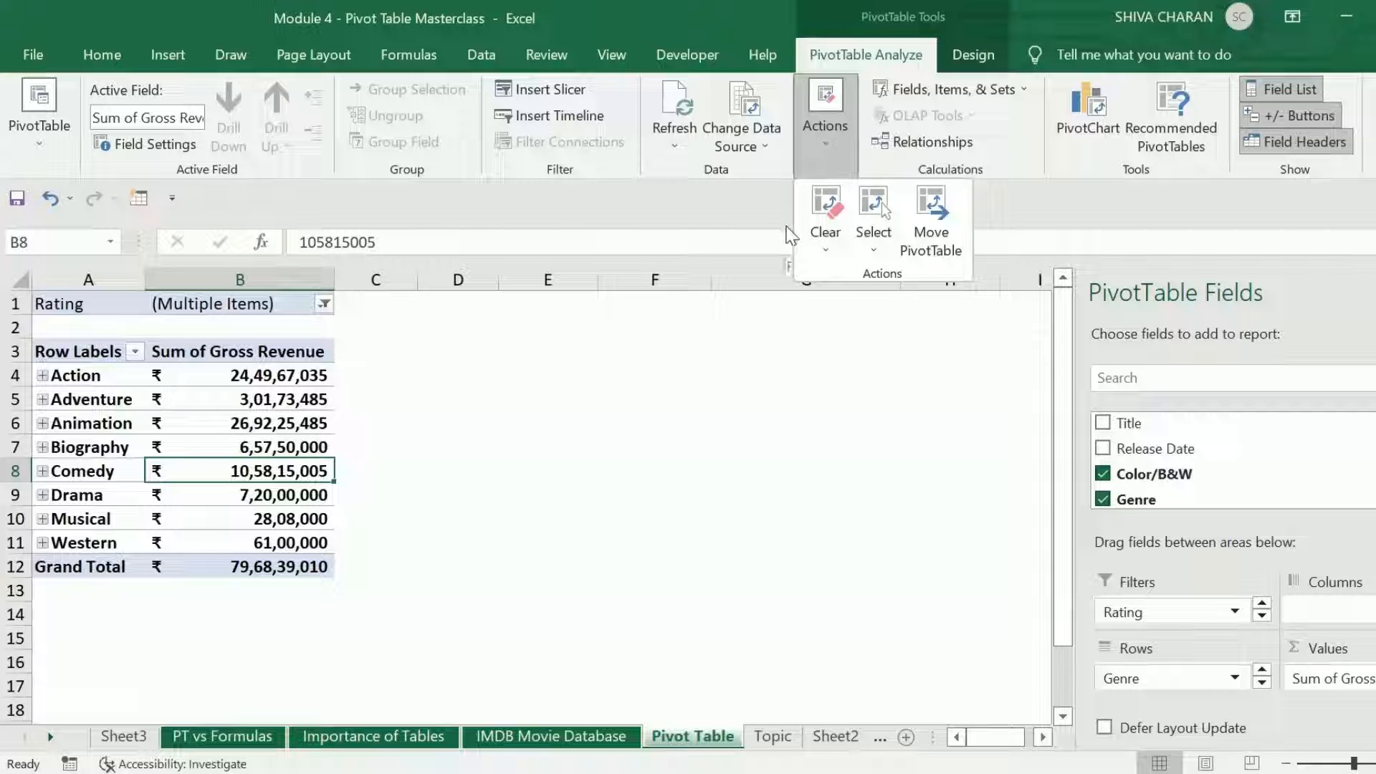
pyautogui.click(830, 247)
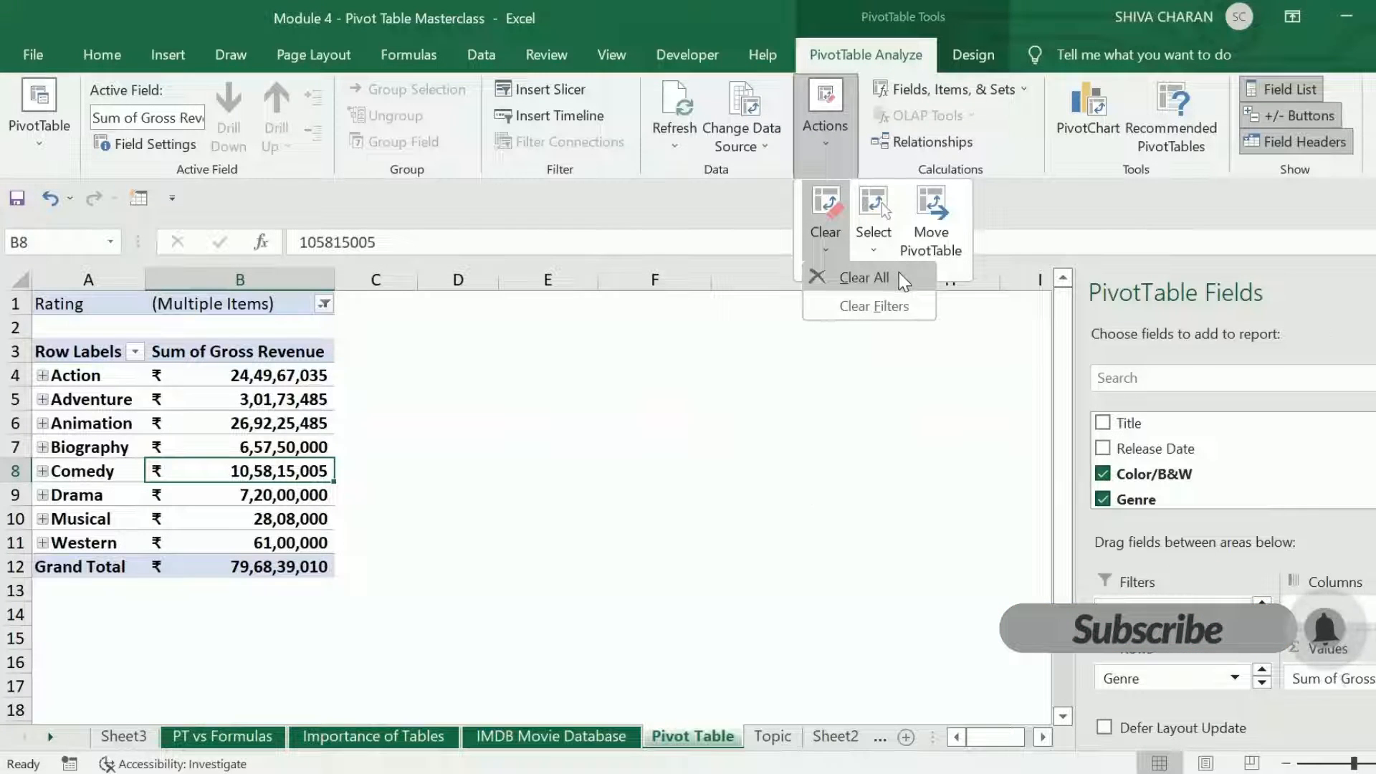
pyautogui.click(860, 278)
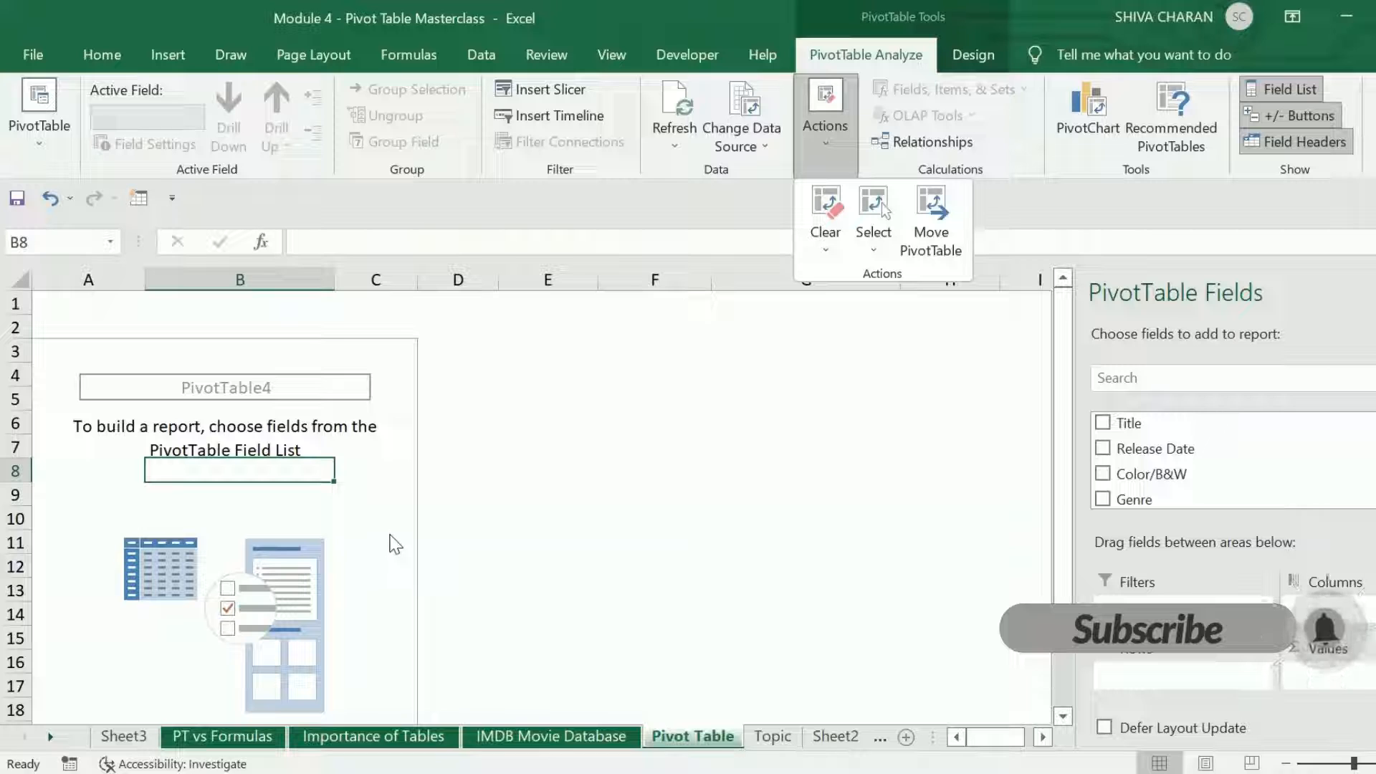
pyautogui.click(510, 516)
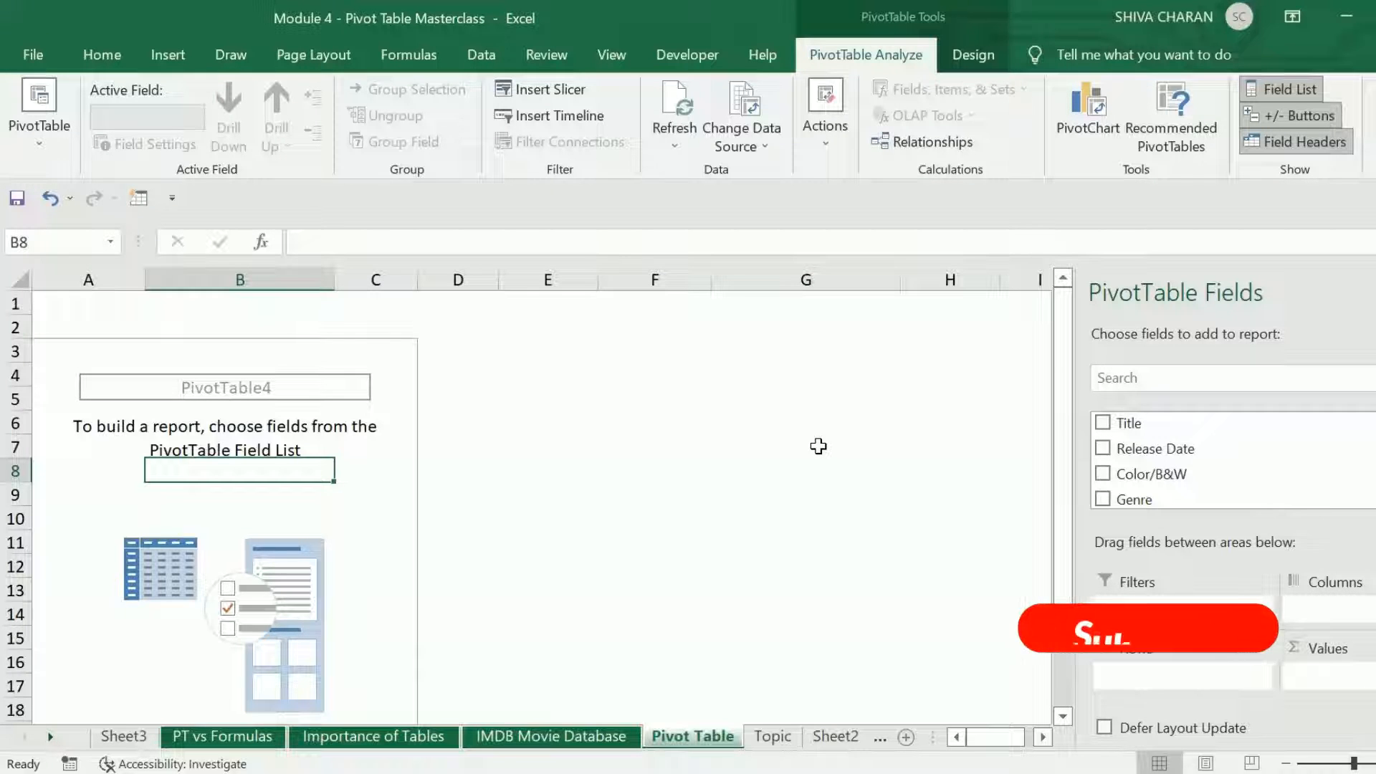
pyautogui.hotkey('ctrl', 'z')
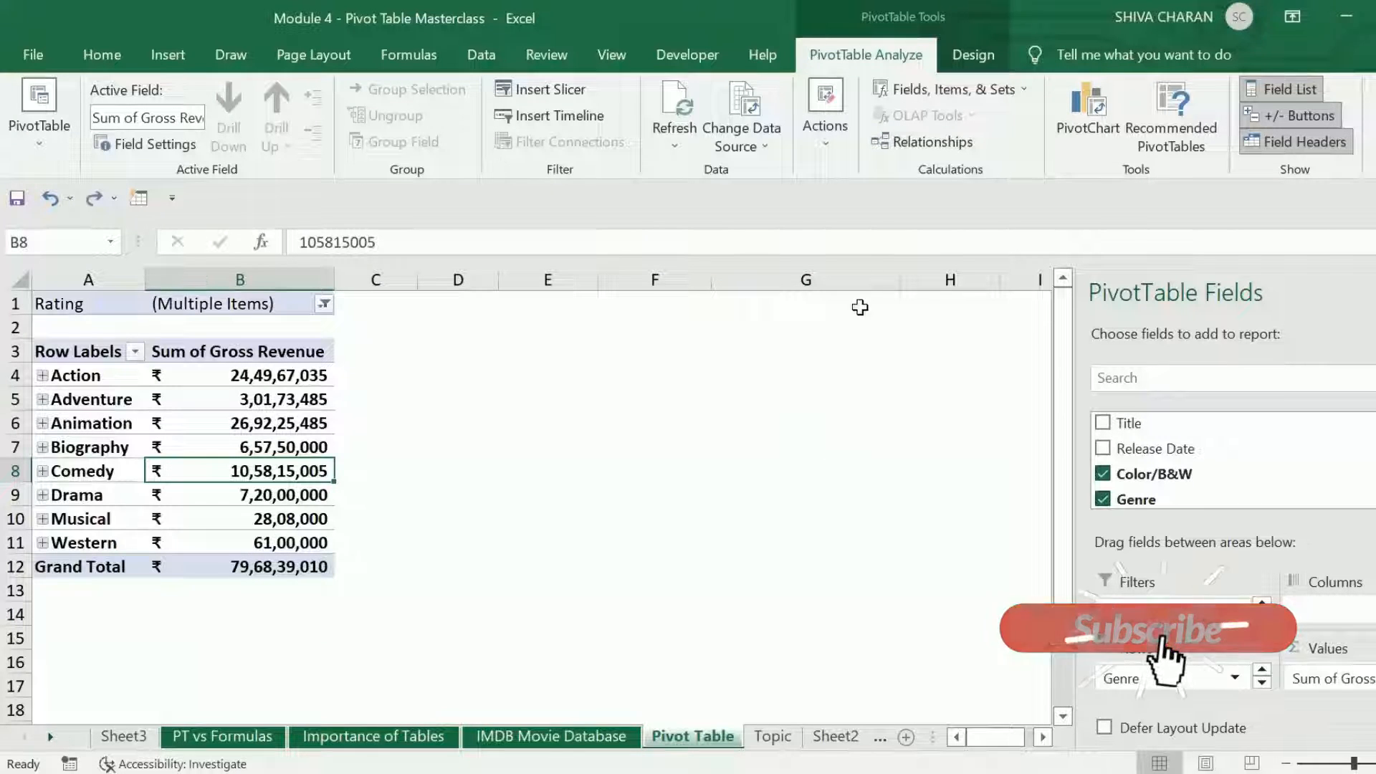
# - Examine the pivot table's Clear options and the items chosen in the Rating filter without changing them
pyautogui.click(829, 145)
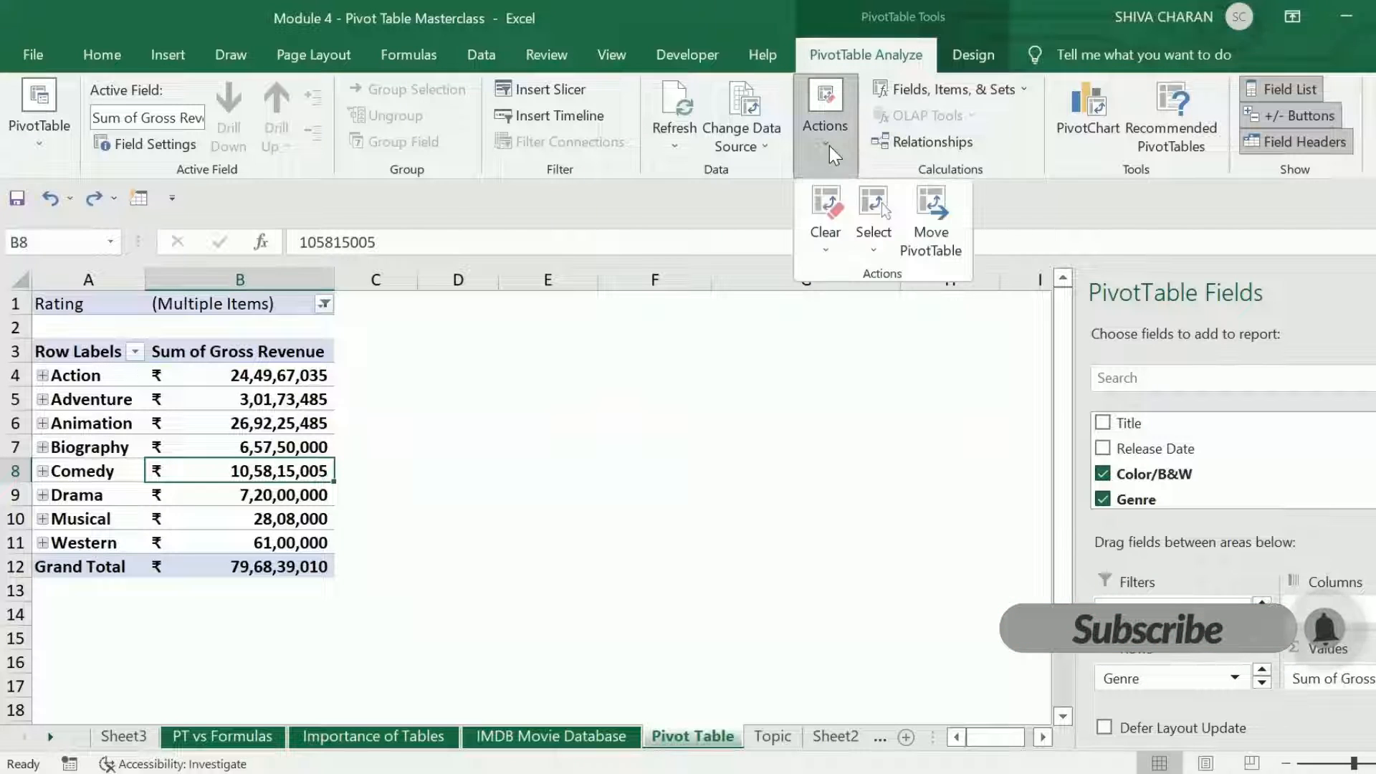
pyautogui.click(824, 251)
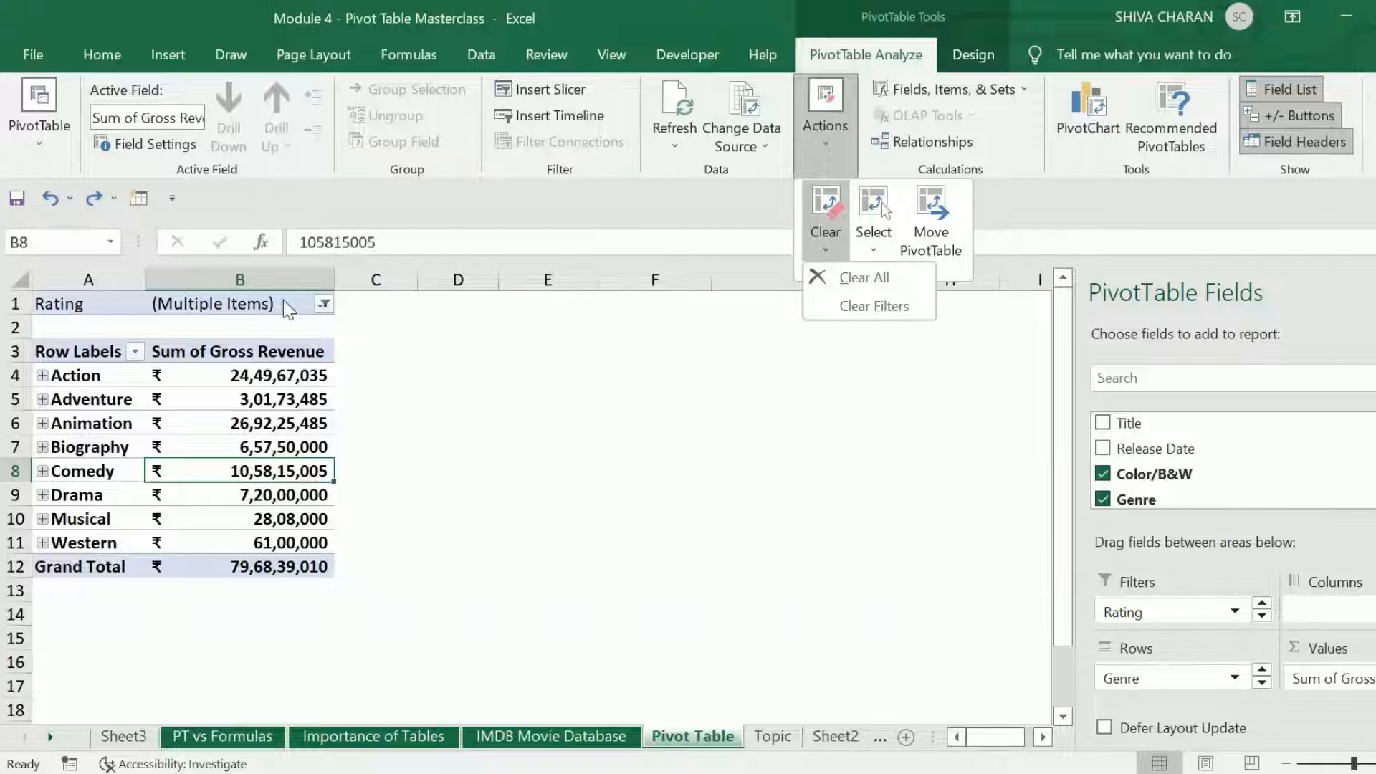
pyautogui.click(262, 303)
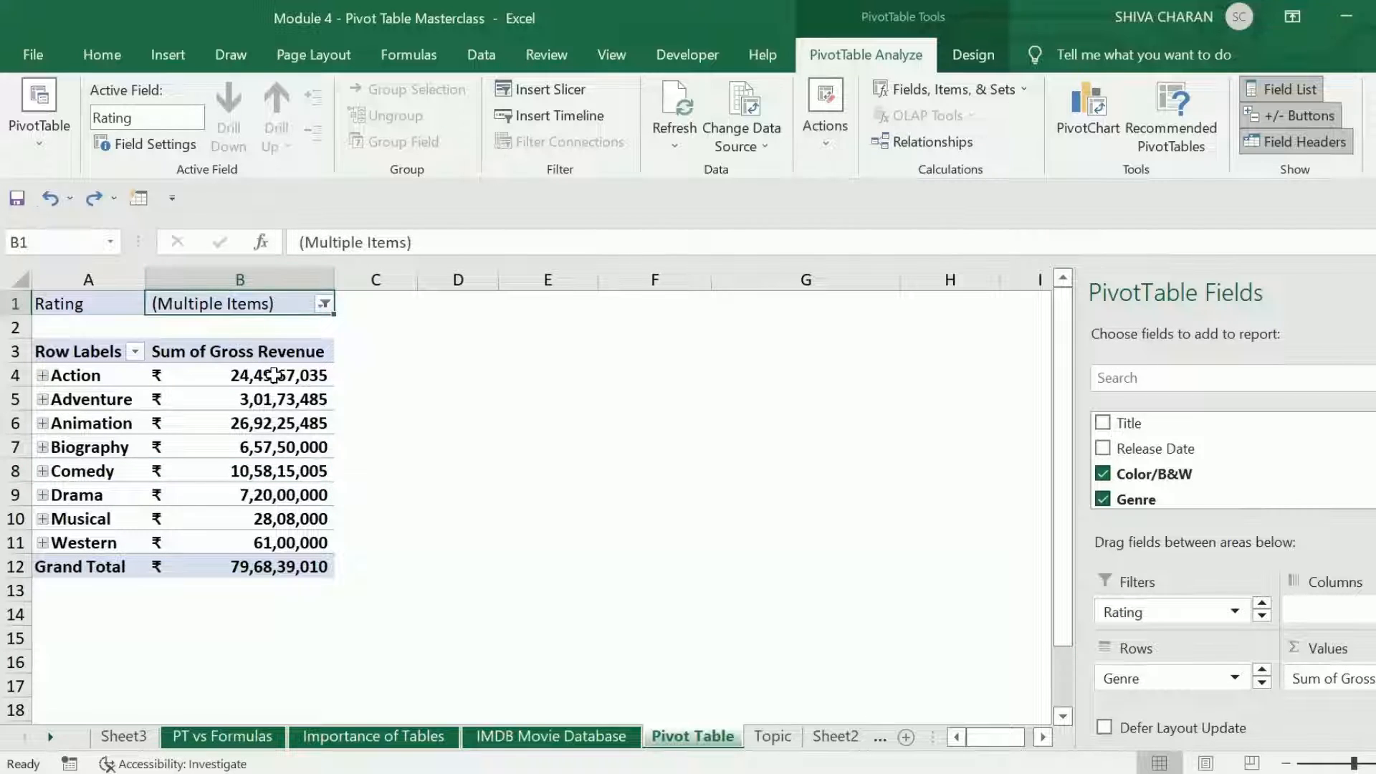
pyautogui.click(326, 304)
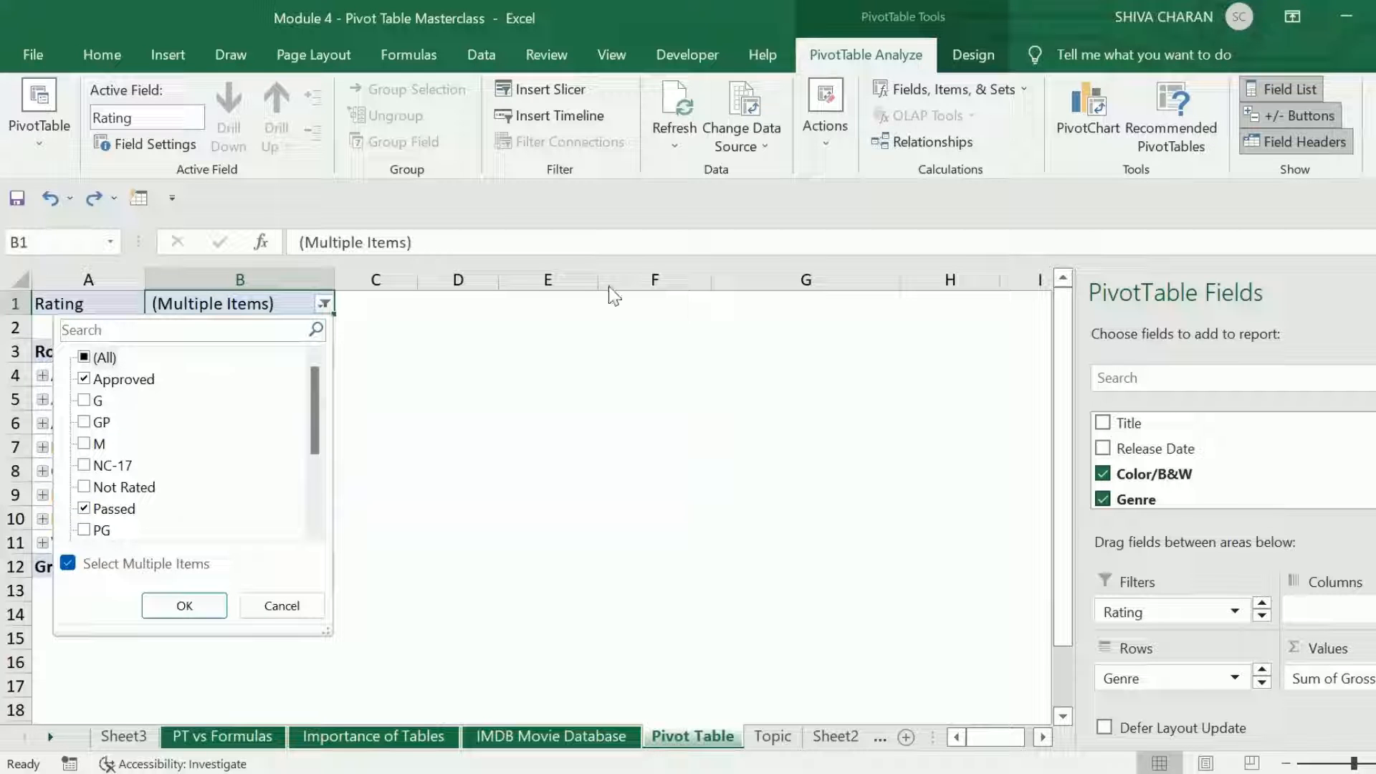
pyautogui.click(629, 328)
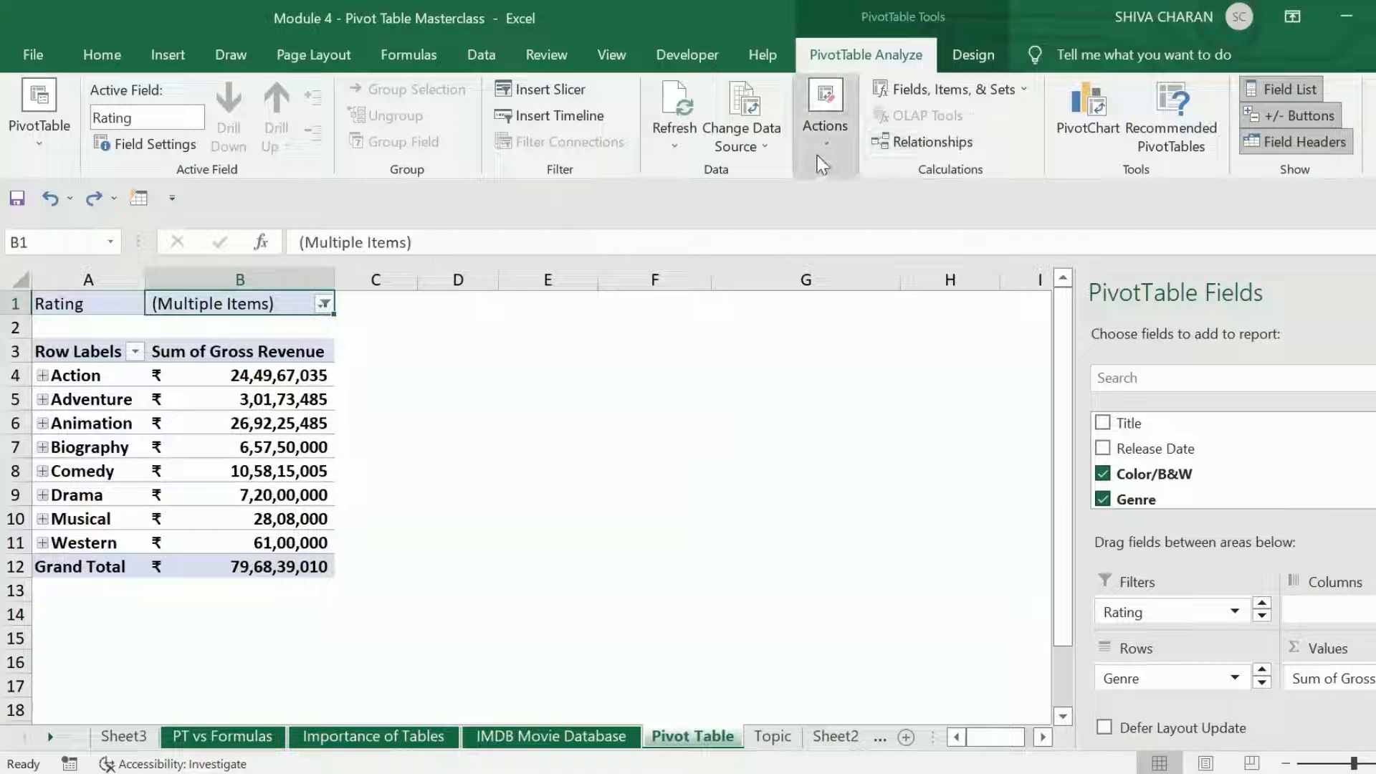
pyautogui.click(825, 118)
pyautogui.click(840, 235)
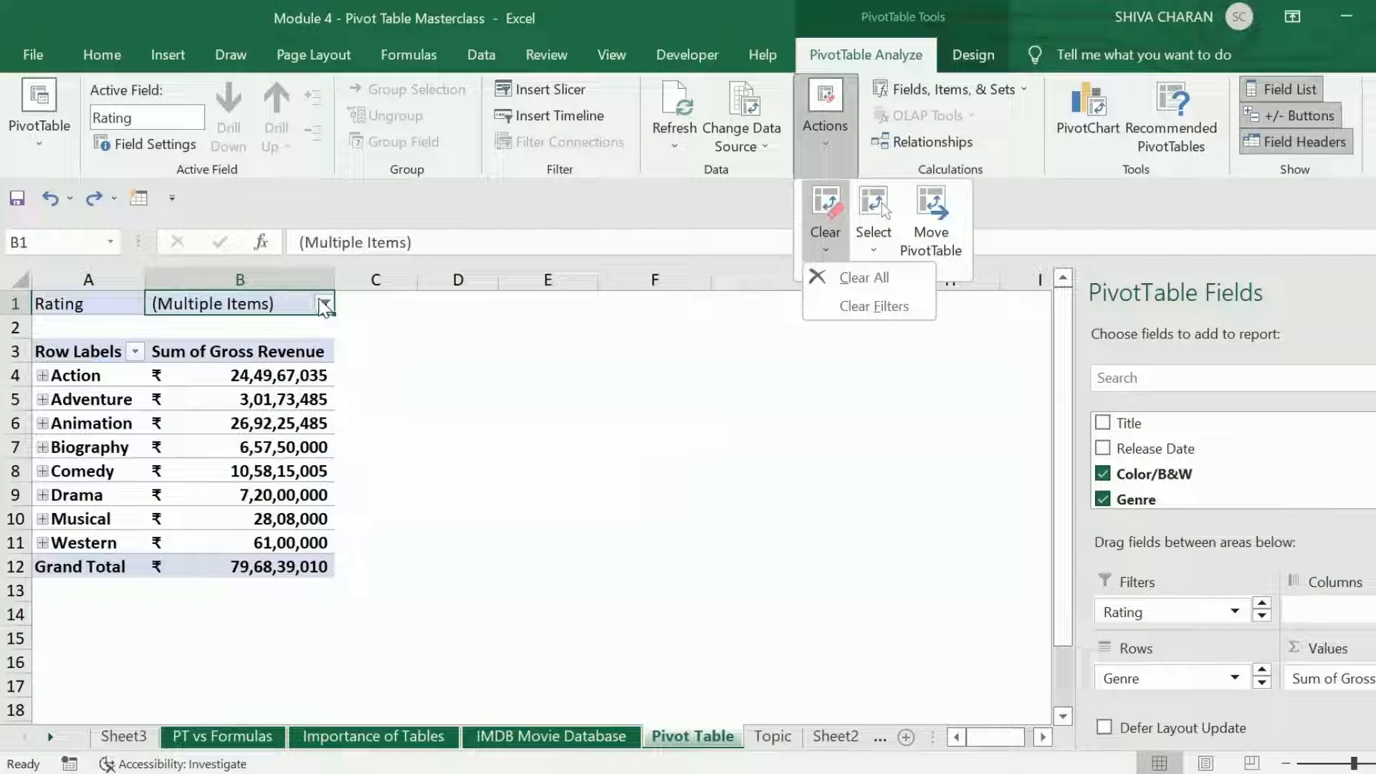
pyautogui.click(324, 303)
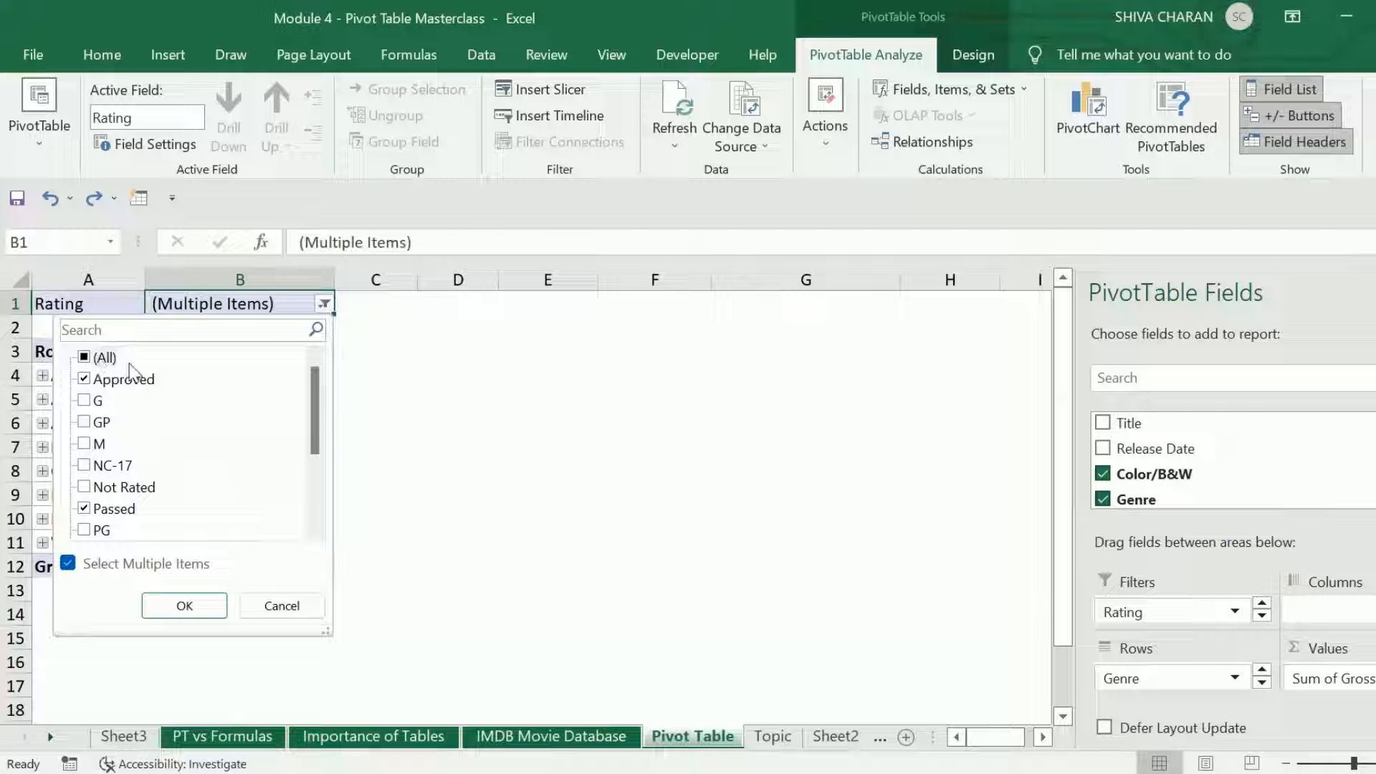
pyautogui.click(281, 606)
# - Clear the pivot table's filters with Clear Filters
pyautogui.click(830, 154)
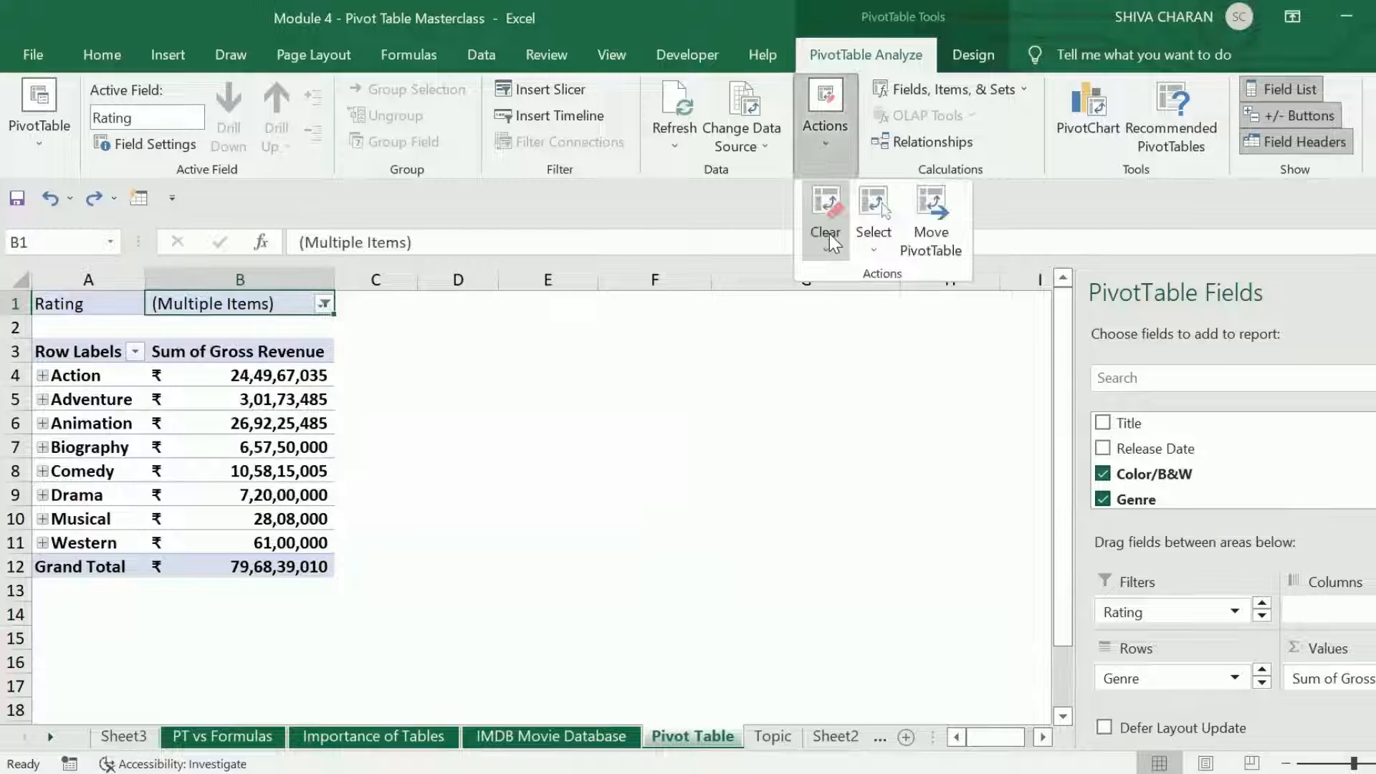
pyautogui.click(828, 234)
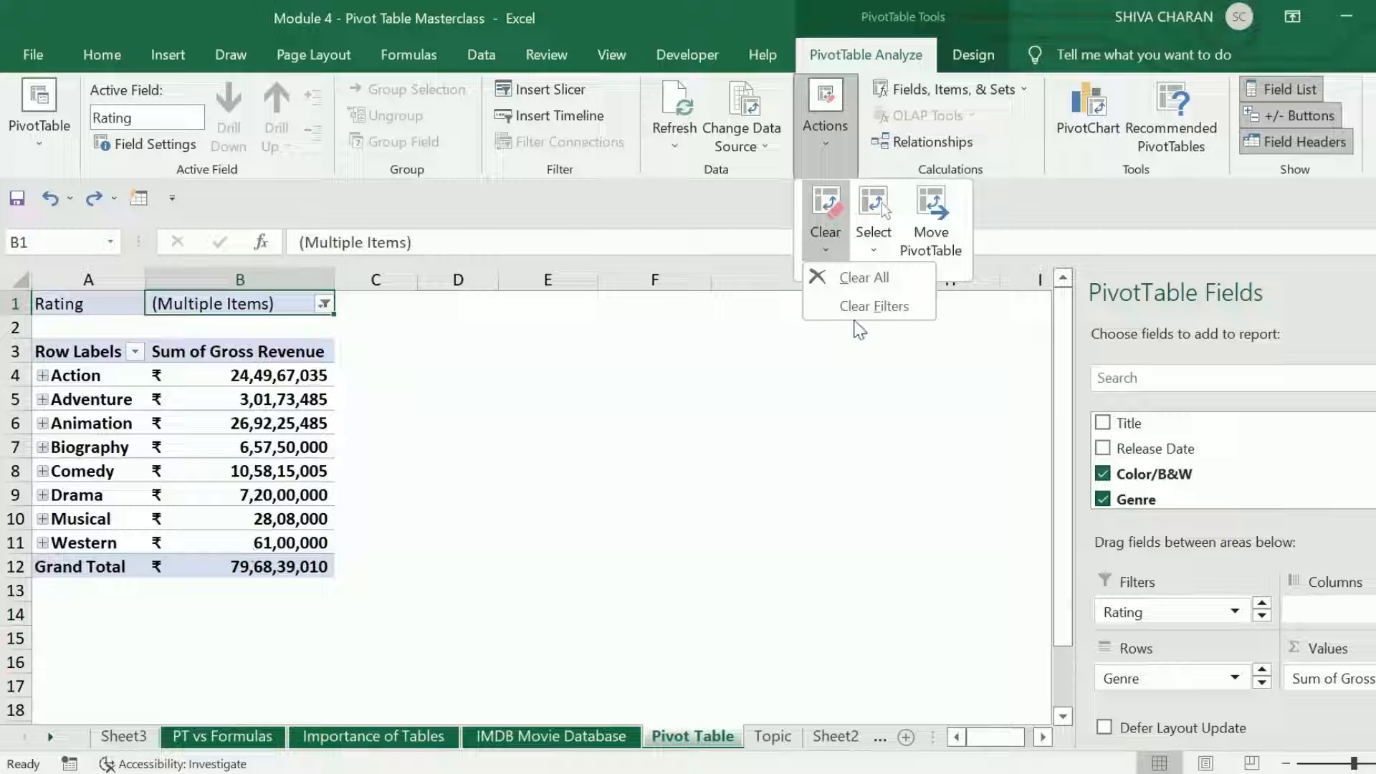
pyautogui.click(879, 306)
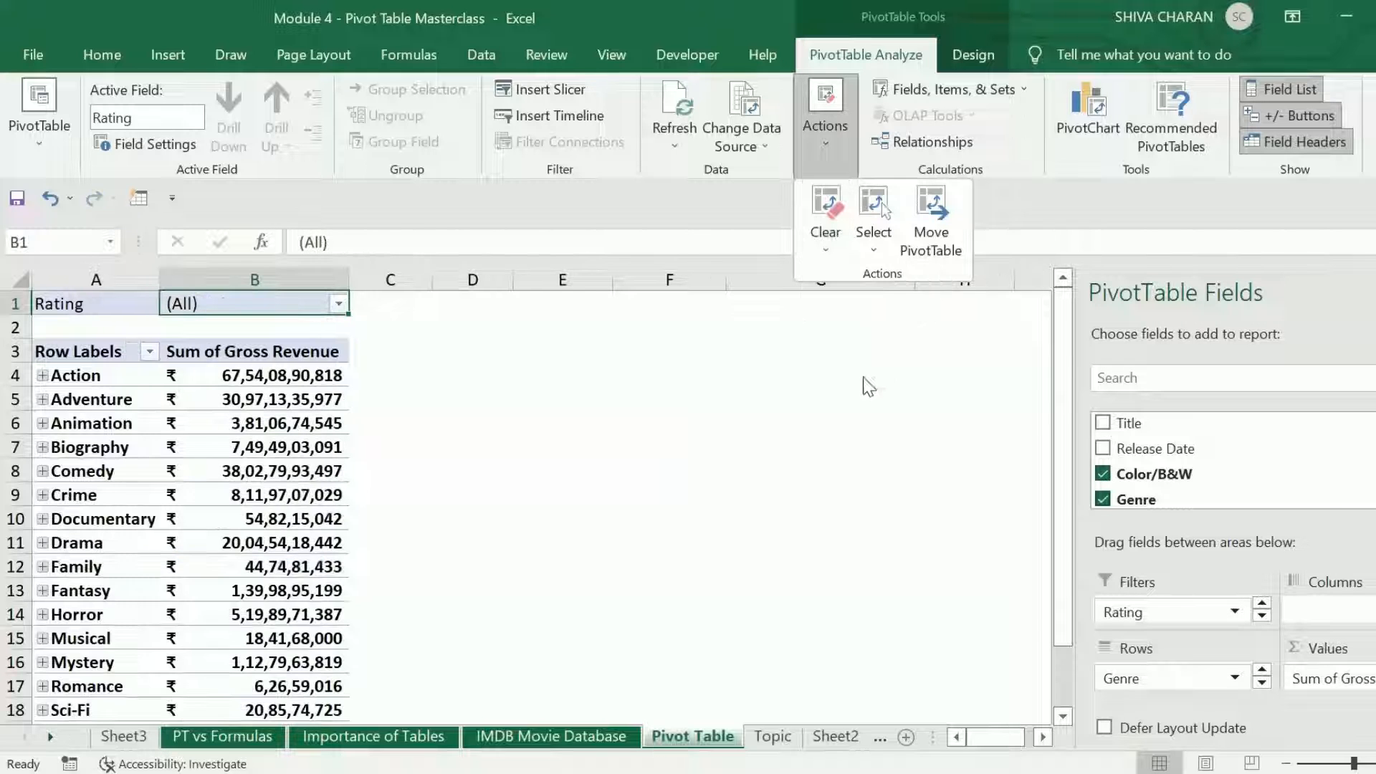
pyautogui.scroll(-2, 289, 423)
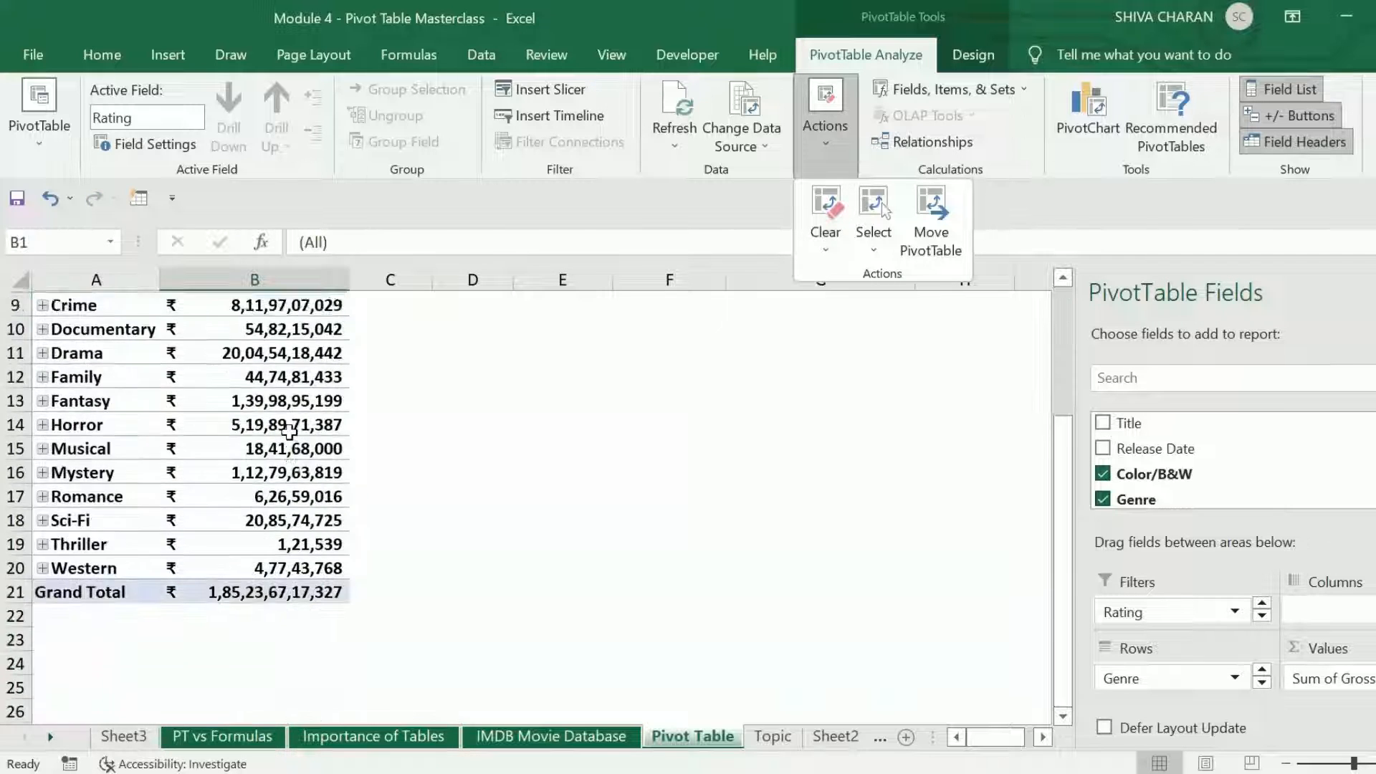
pyautogui.scroll(2, 287, 373)
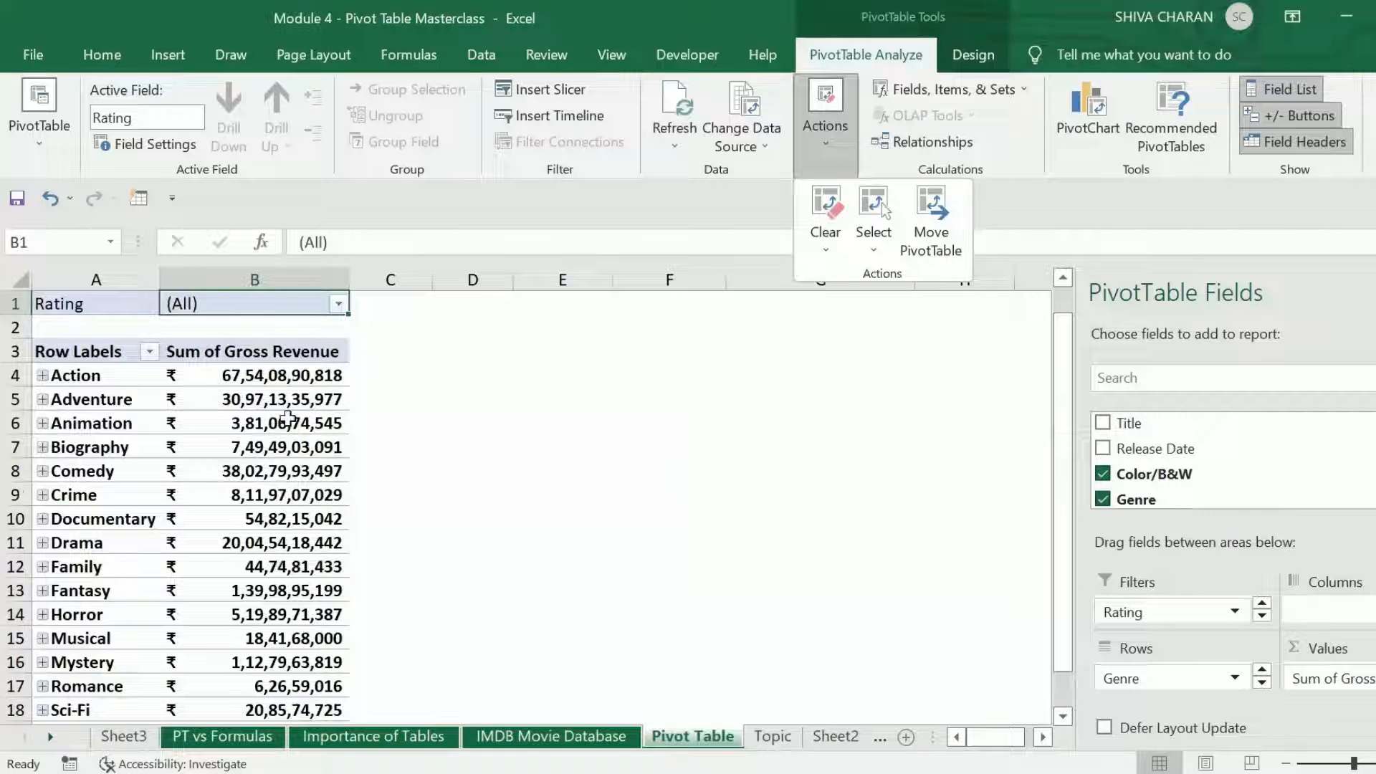
# - Check which ratings are included in the Rating filter and review the full genre list
pyautogui.click(339, 304)
pyautogui.scroll(-2, 127, 497)
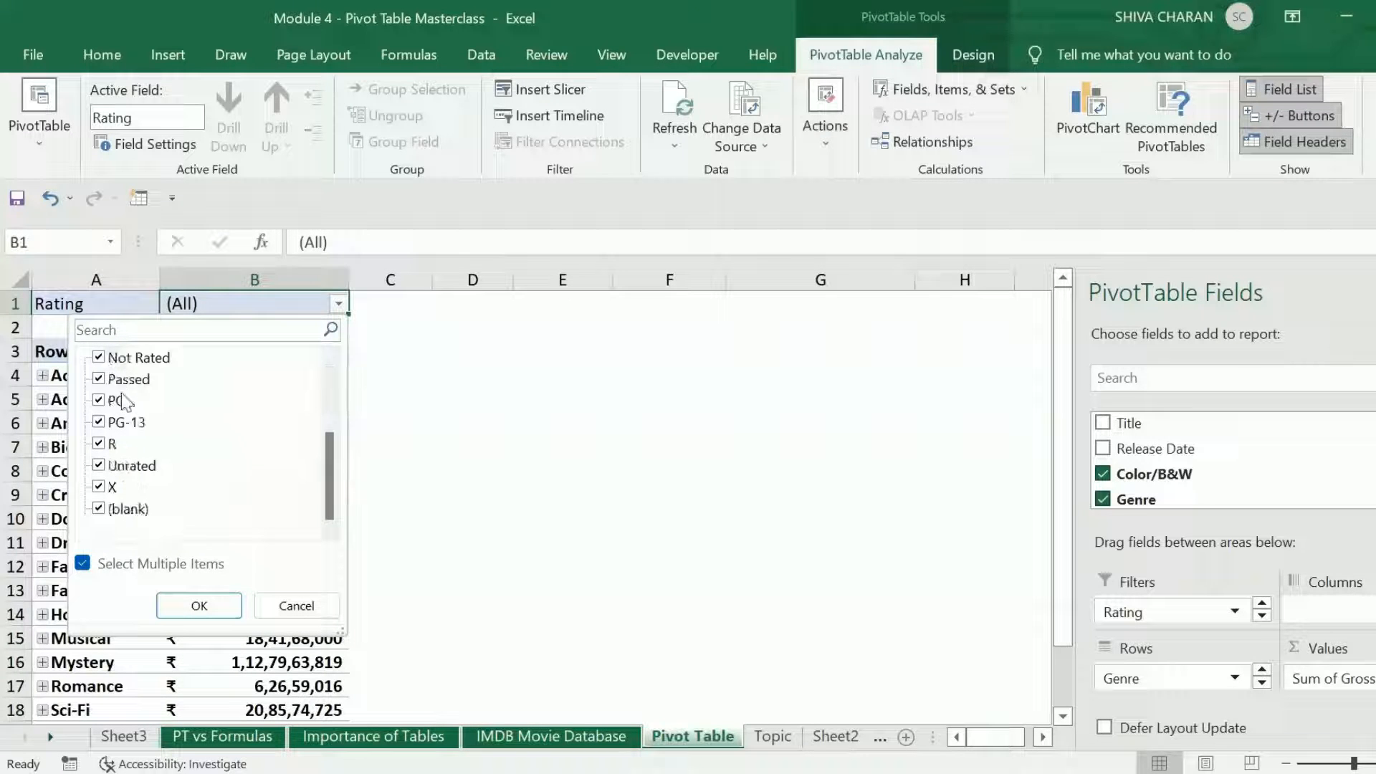
pyautogui.scroll(2, 118, 401)
pyautogui.click(274, 607)
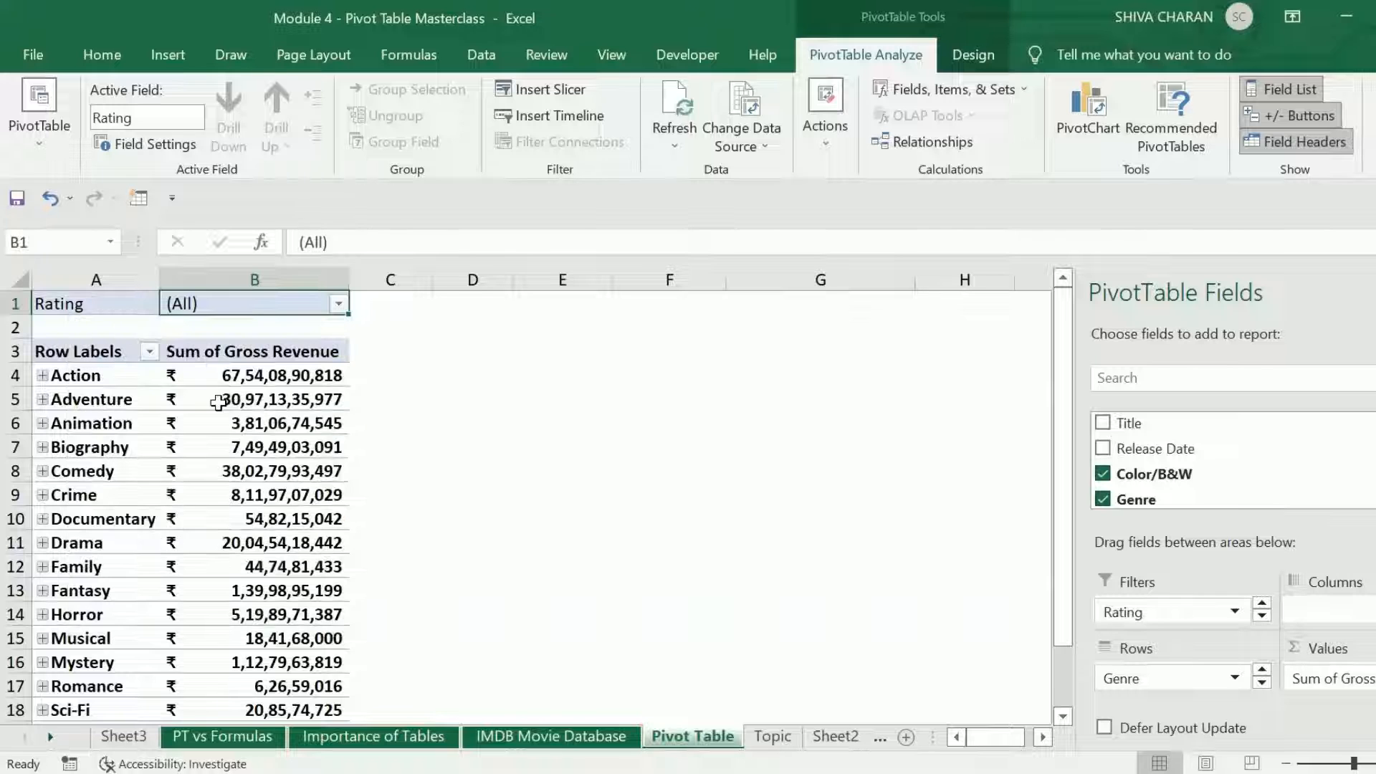
pyautogui.scroll(-3, 230, 445)
pyautogui.scroll(3, 233, 448)
# - Select the entire PivotTable with the Select action
pyautogui.click(832, 160)
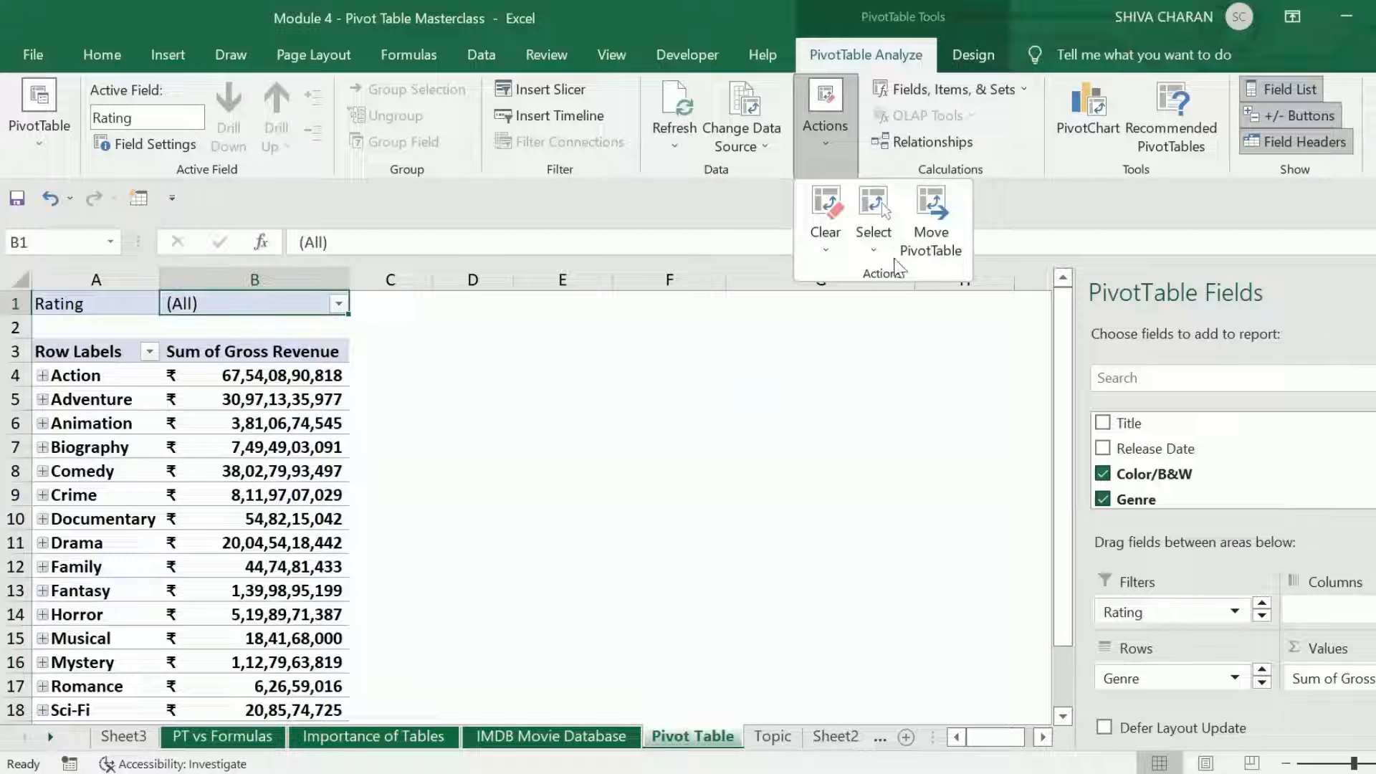
pyautogui.click(877, 251)
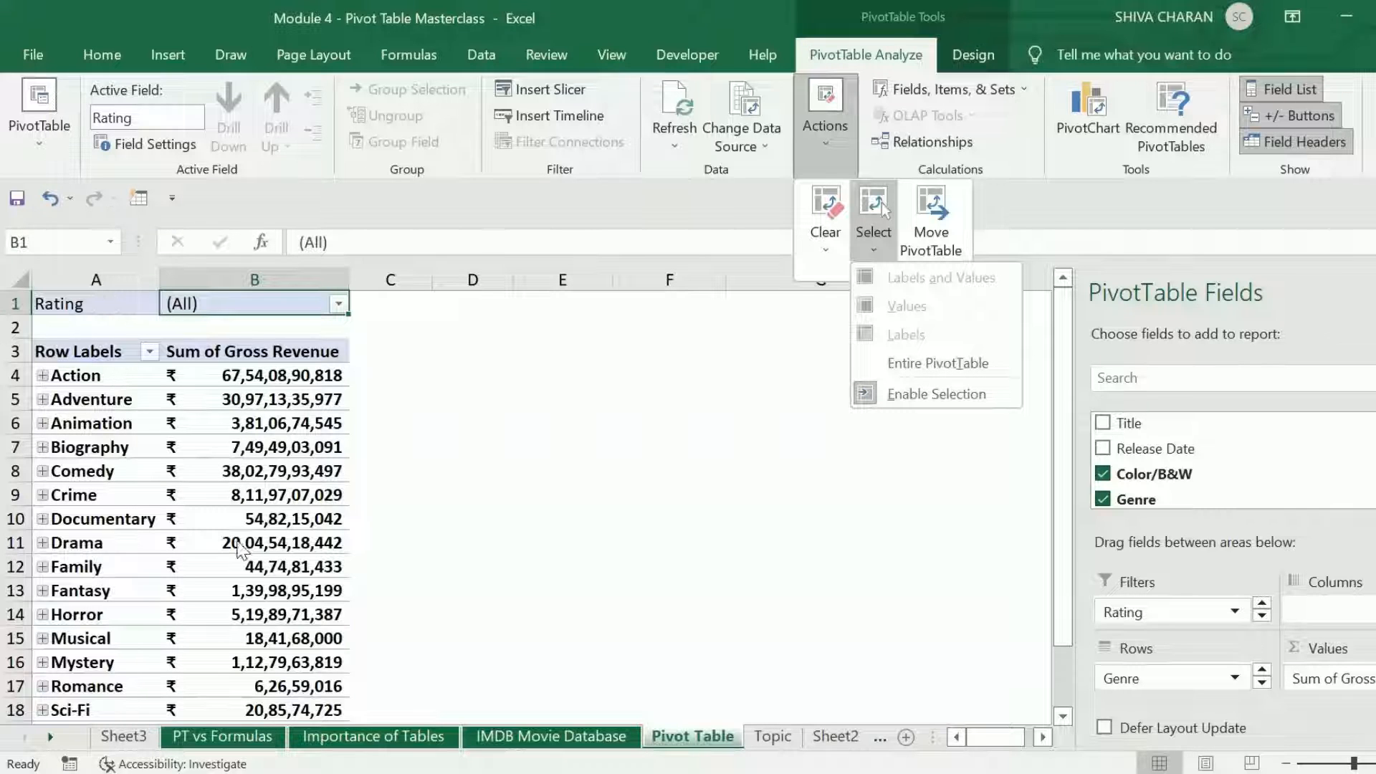
pyautogui.click(999, 364)
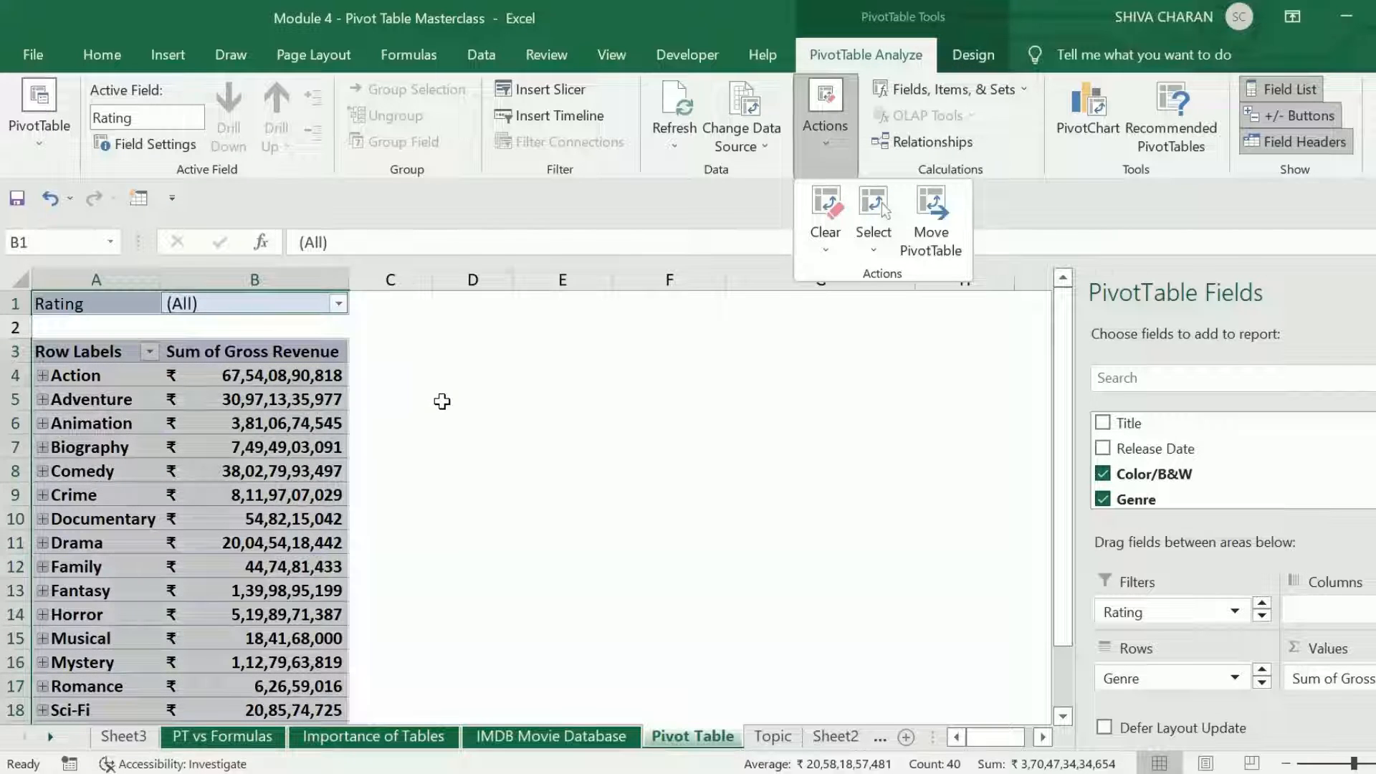
# - Make the Animation revenue value the active cell and select the entire PivotTable from it
pyautogui.click(264, 326)
pyautogui.click(261, 423)
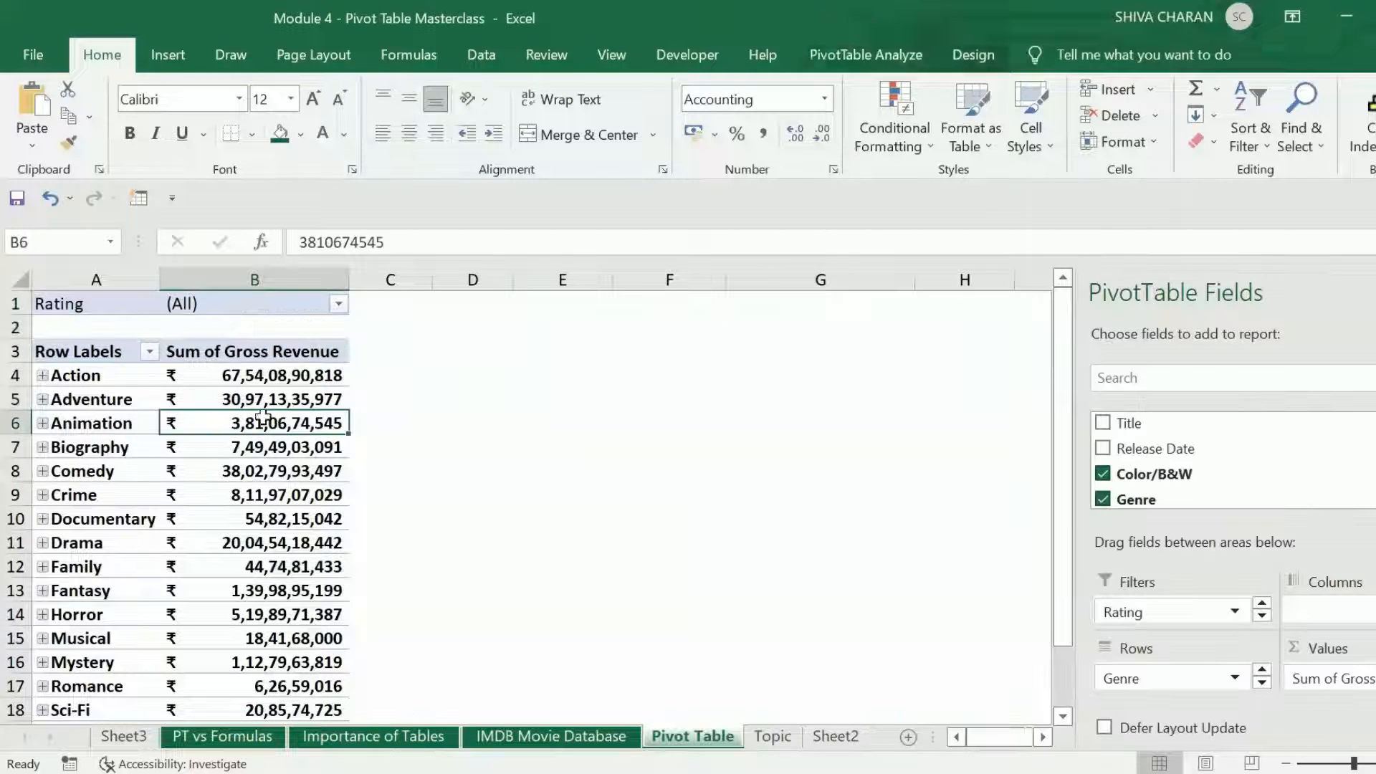
pyautogui.click(857, 57)
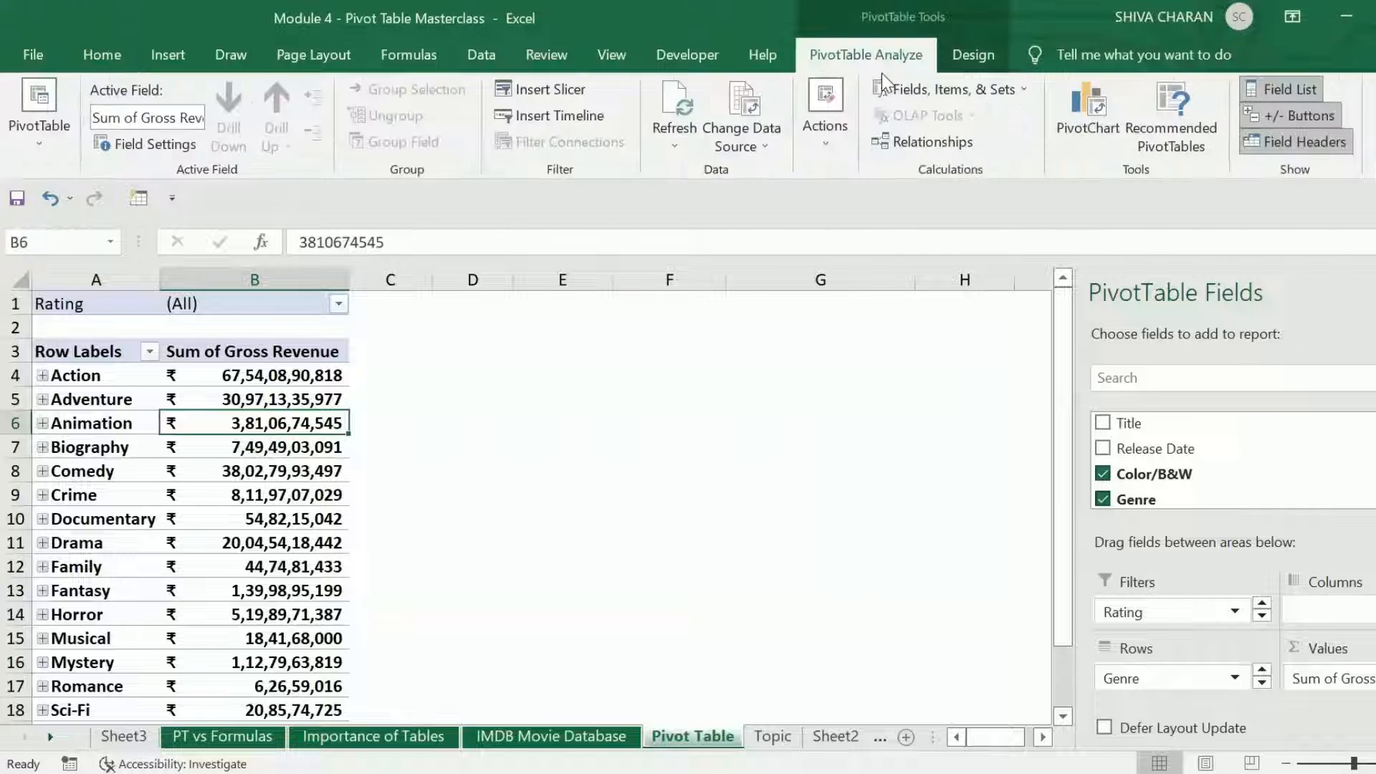
pyautogui.click(878, 230)
pyautogui.click(916, 362)
pyautogui.scroll(-2, 276, 456)
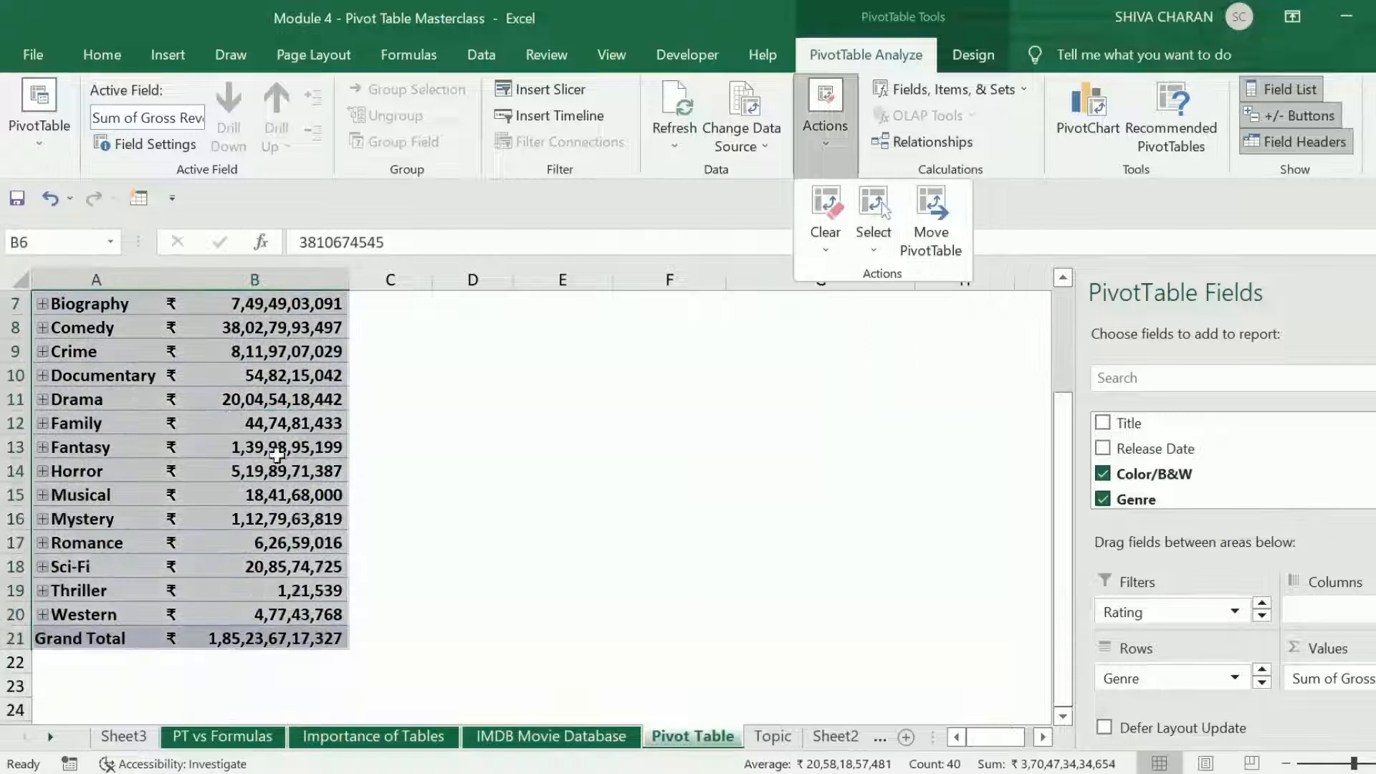
pyautogui.scroll(2, 276, 456)
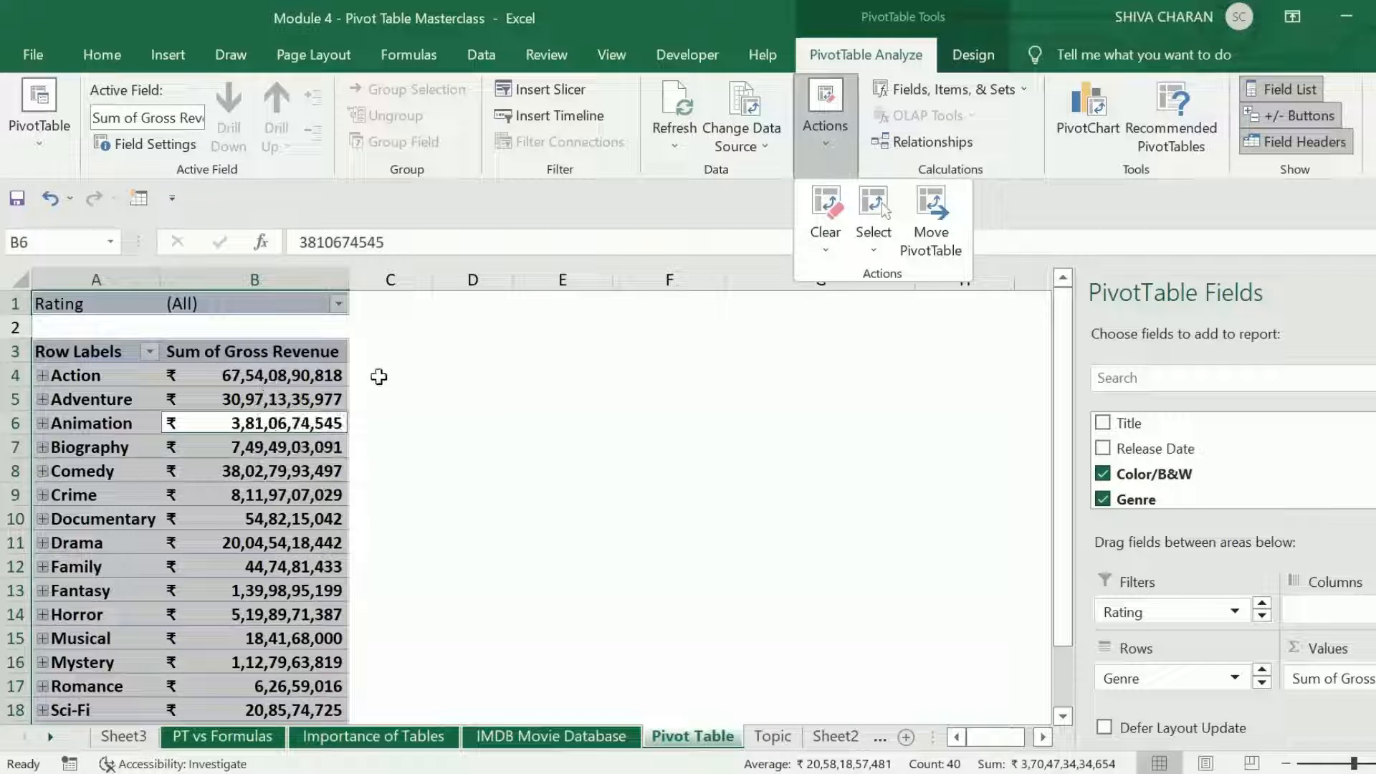
# - Select only the labels of the pivot table with the Select action
pyautogui.click(875, 251)
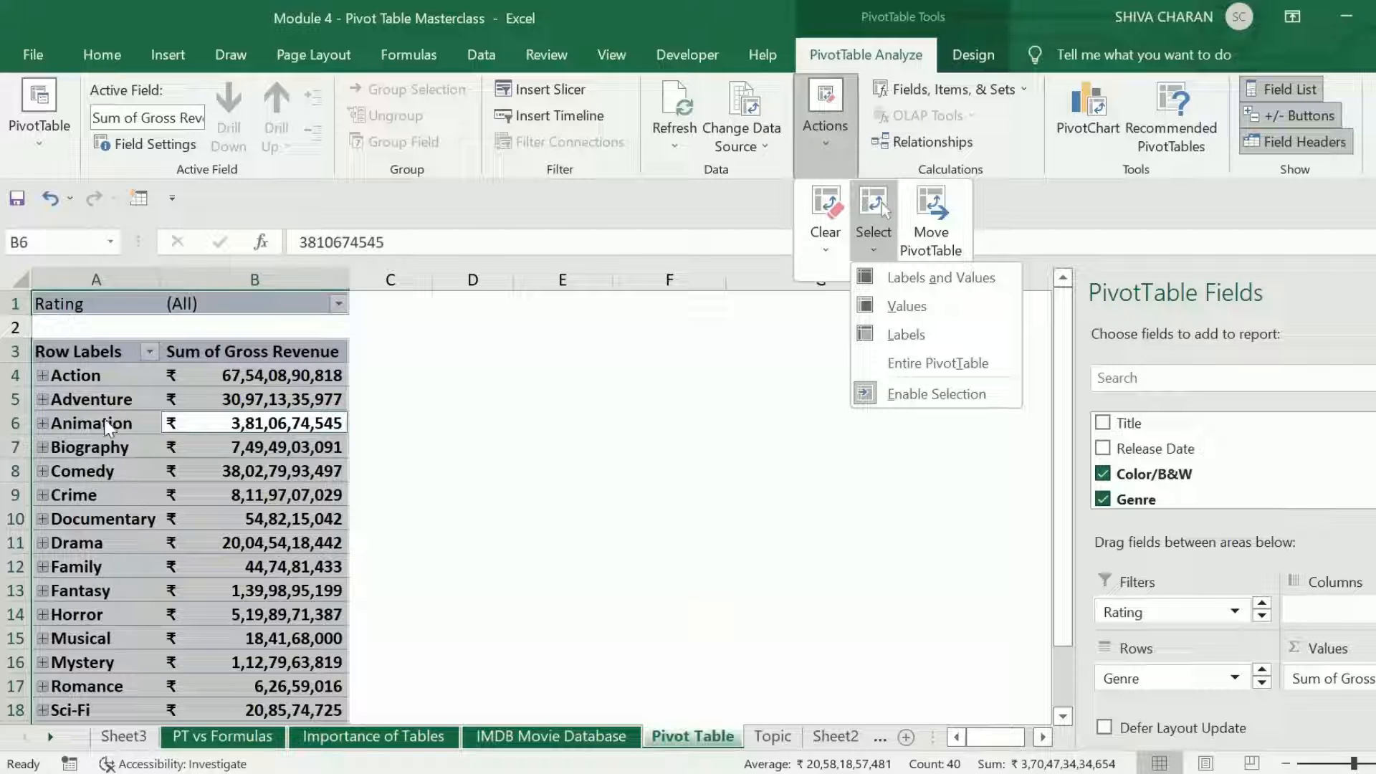
pyautogui.click(942, 336)
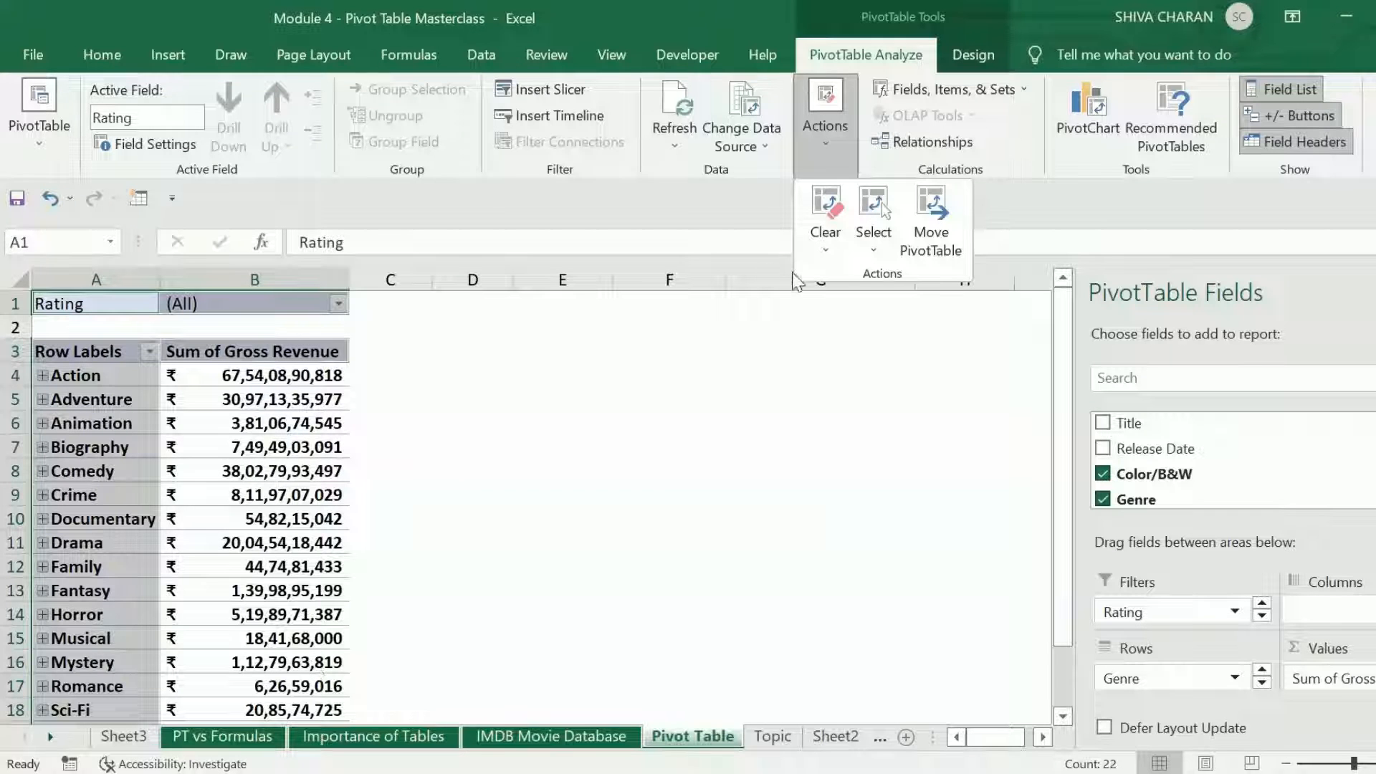
pyautogui.click(931, 222)
pyautogui.click(787, 571)
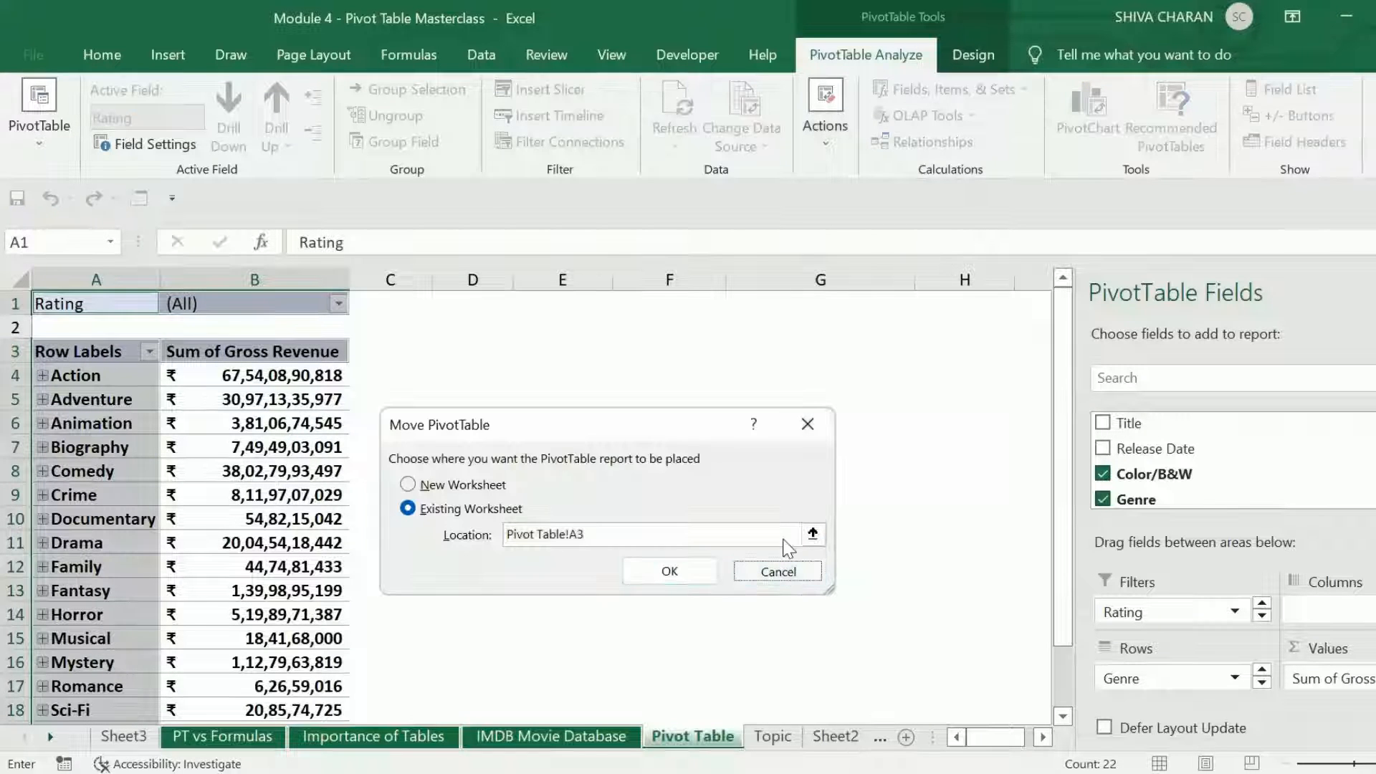
# - Select only the pivot table's values with the Select action and check the selection down to the Grand Total row
pyautogui.click(829, 144)
pyautogui.click(872, 237)
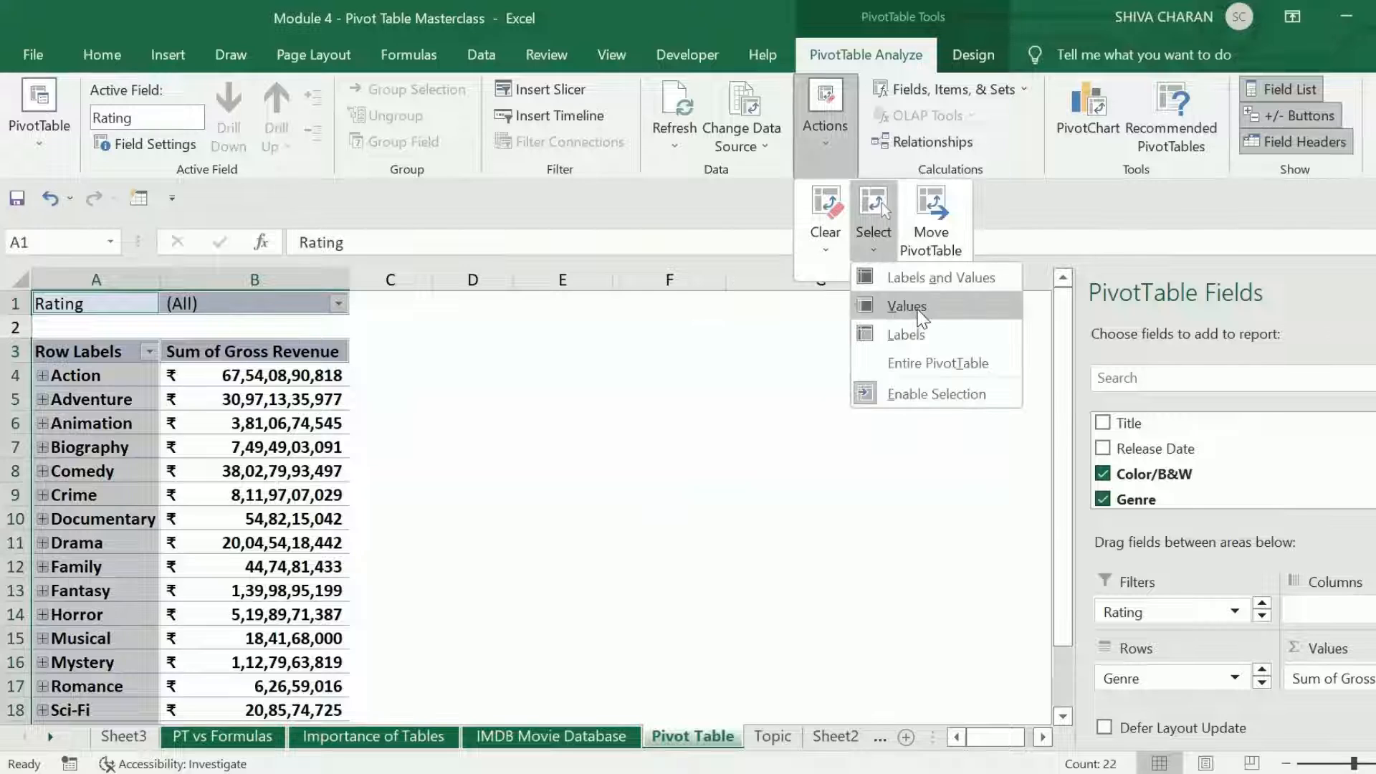
pyautogui.click(907, 306)
pyautogui.scroll(-1, 289, 510)
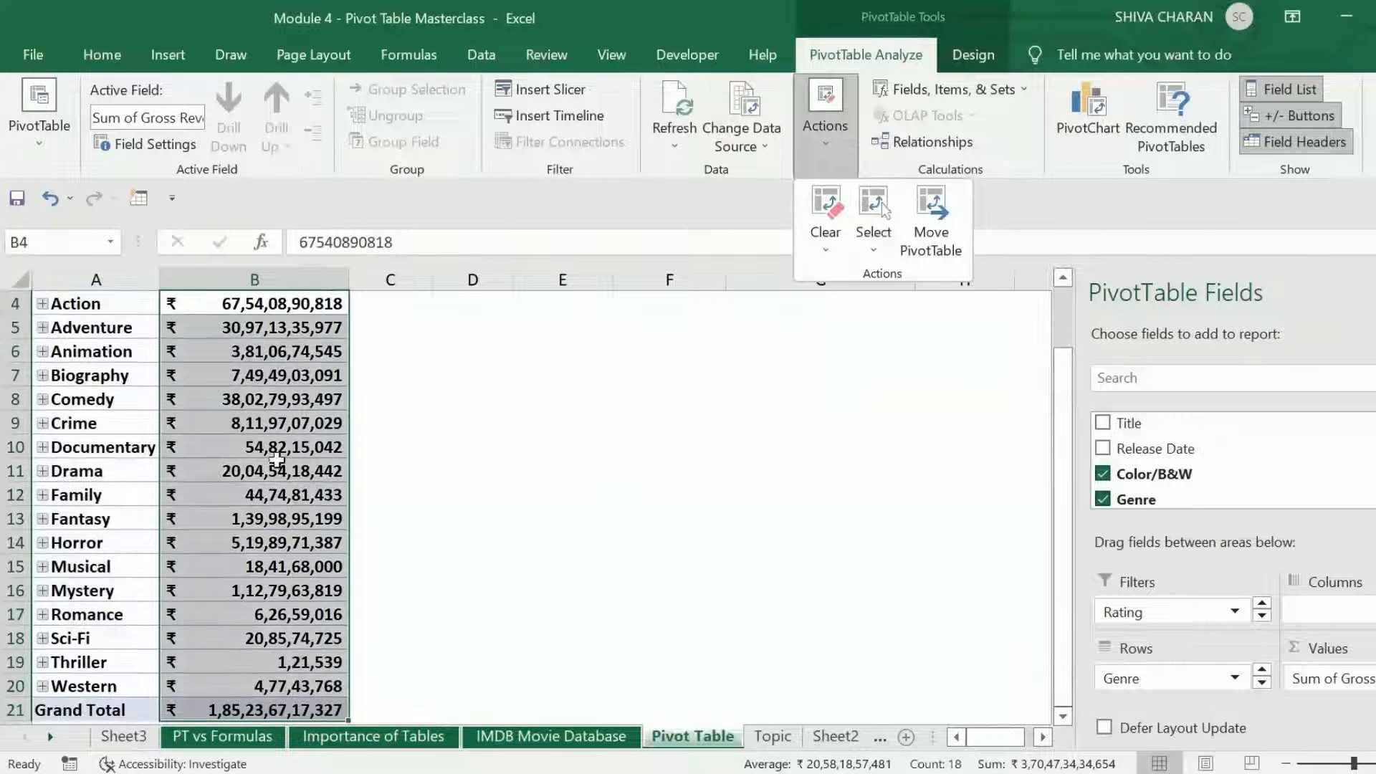
pyautogui.scroll(-1, 289, 510)
pyautogui.scroll(2, 266, 372)
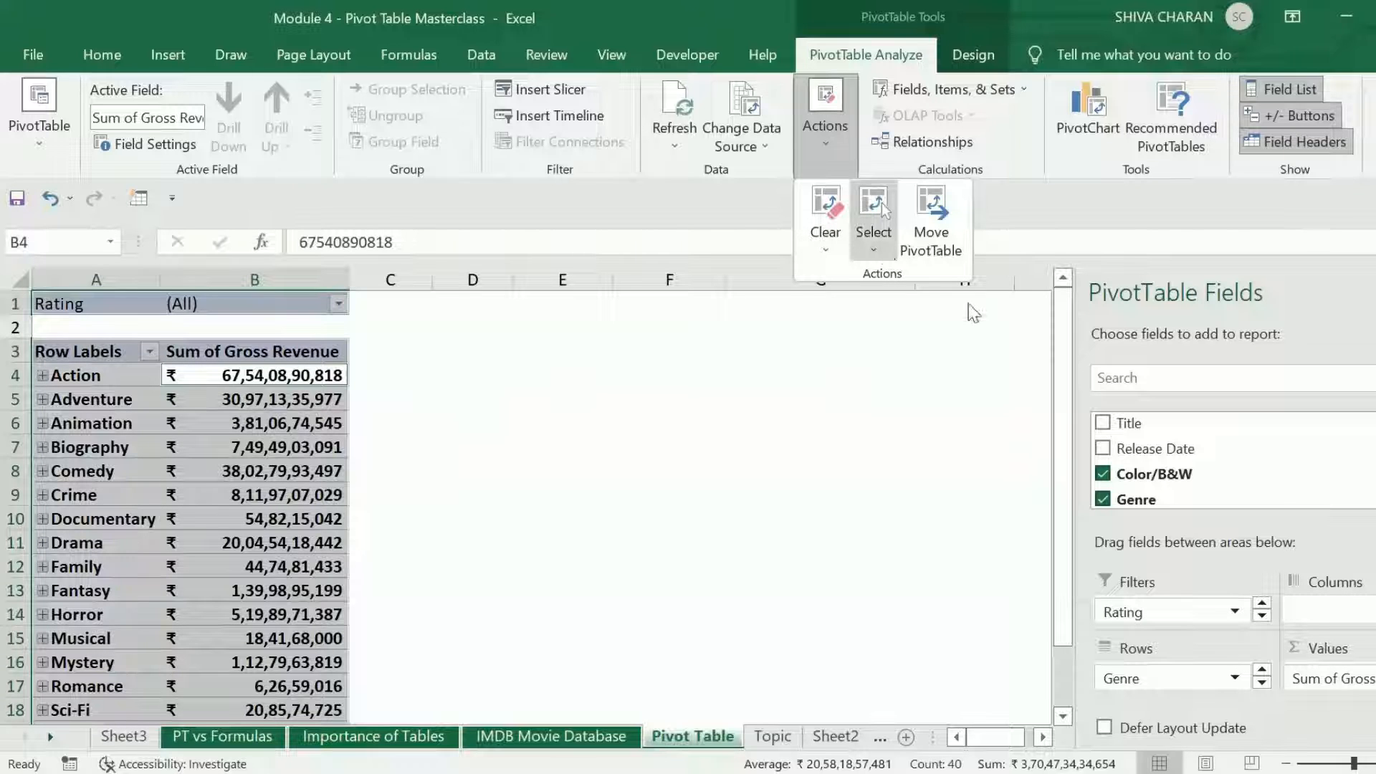
# - Review the pivot table's Select options and make the empty cell G6 the active cell
pyautogui.click(881, 247)
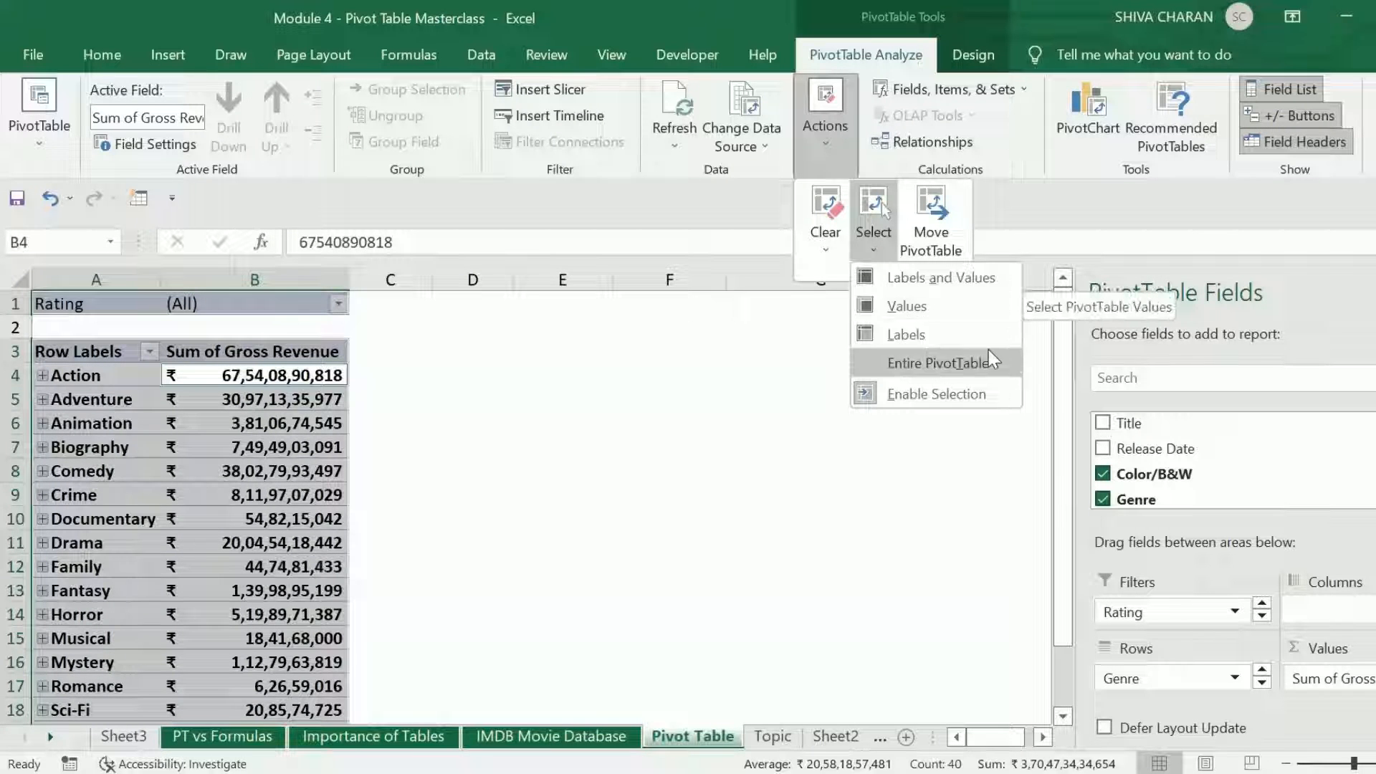
pyautogui.click(735, 430)
pyautogui.click(735, 430)
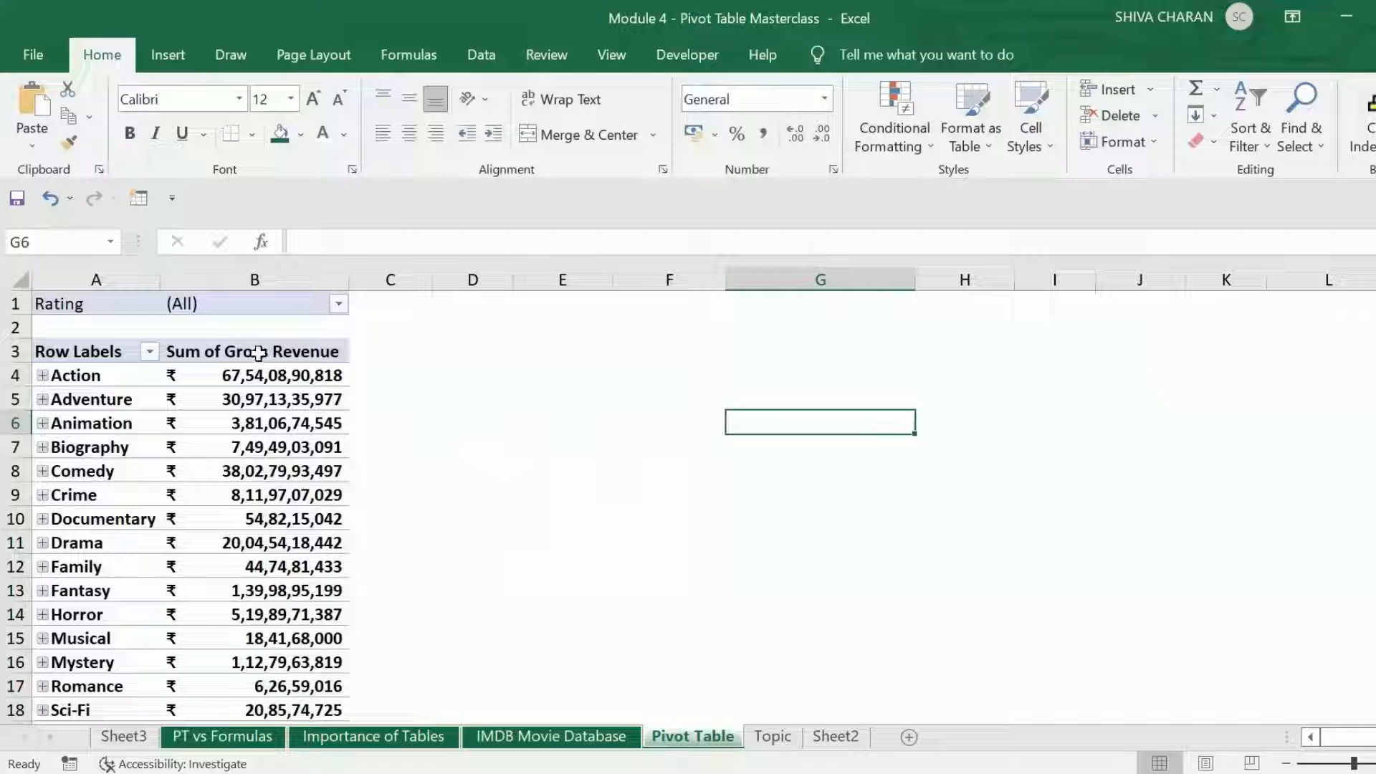
pyautogui.moveTo(237, 406)
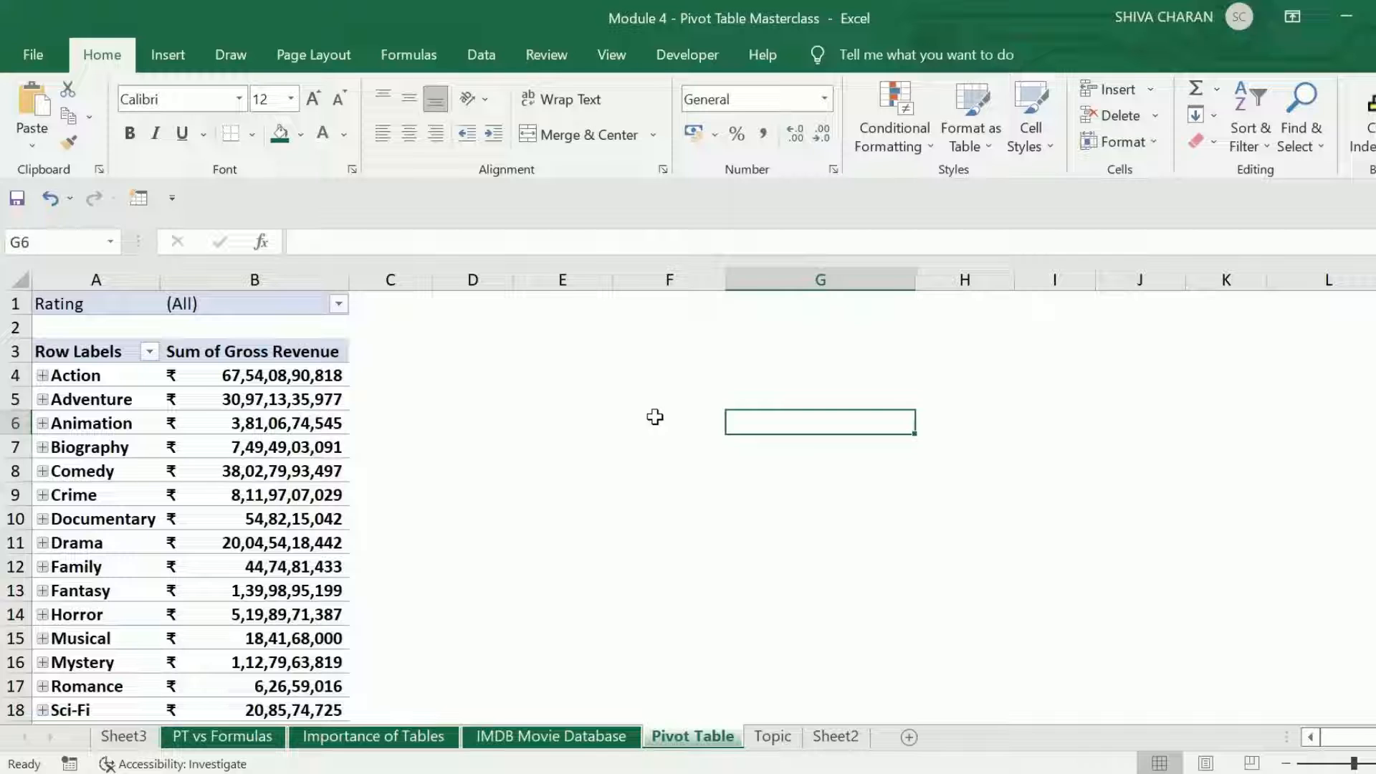
pyautogui.click(324, 399)
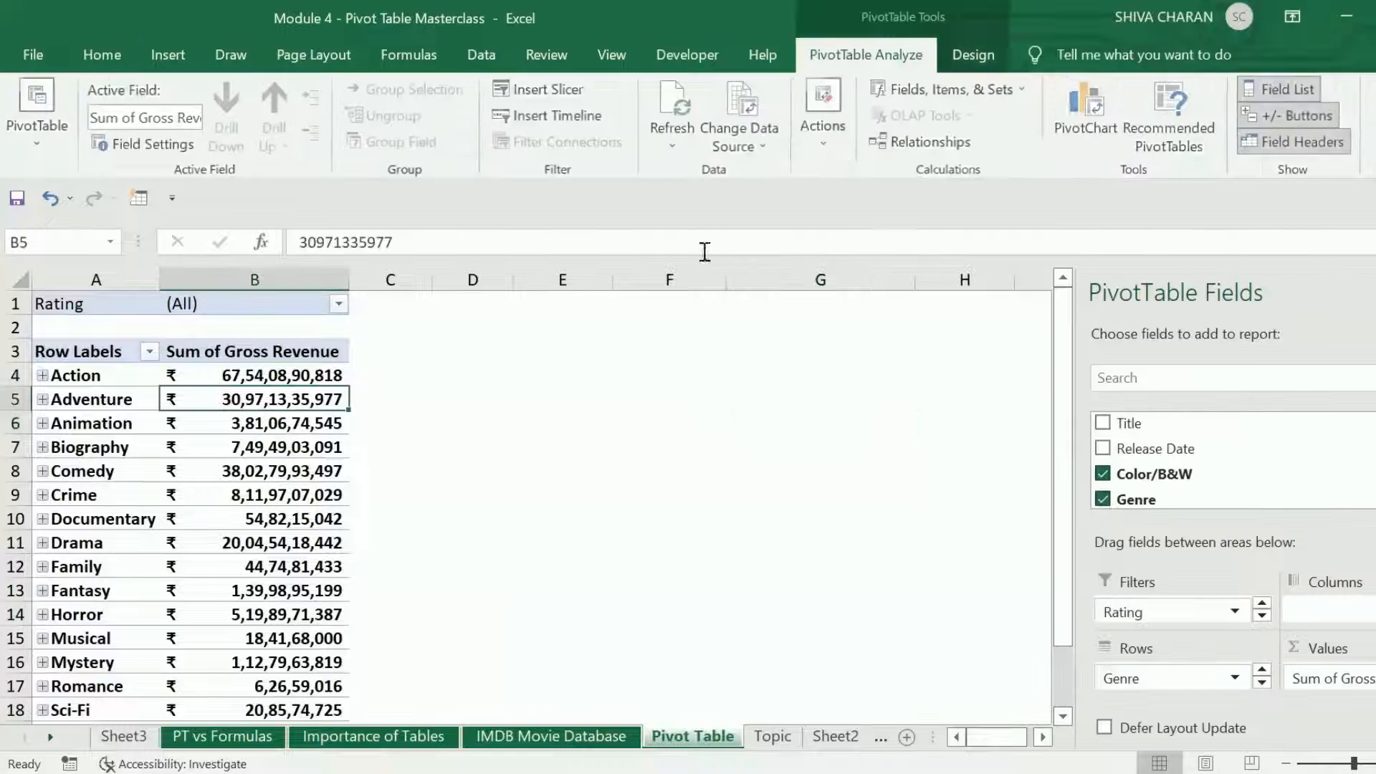
pyautogui.click(827, 151)
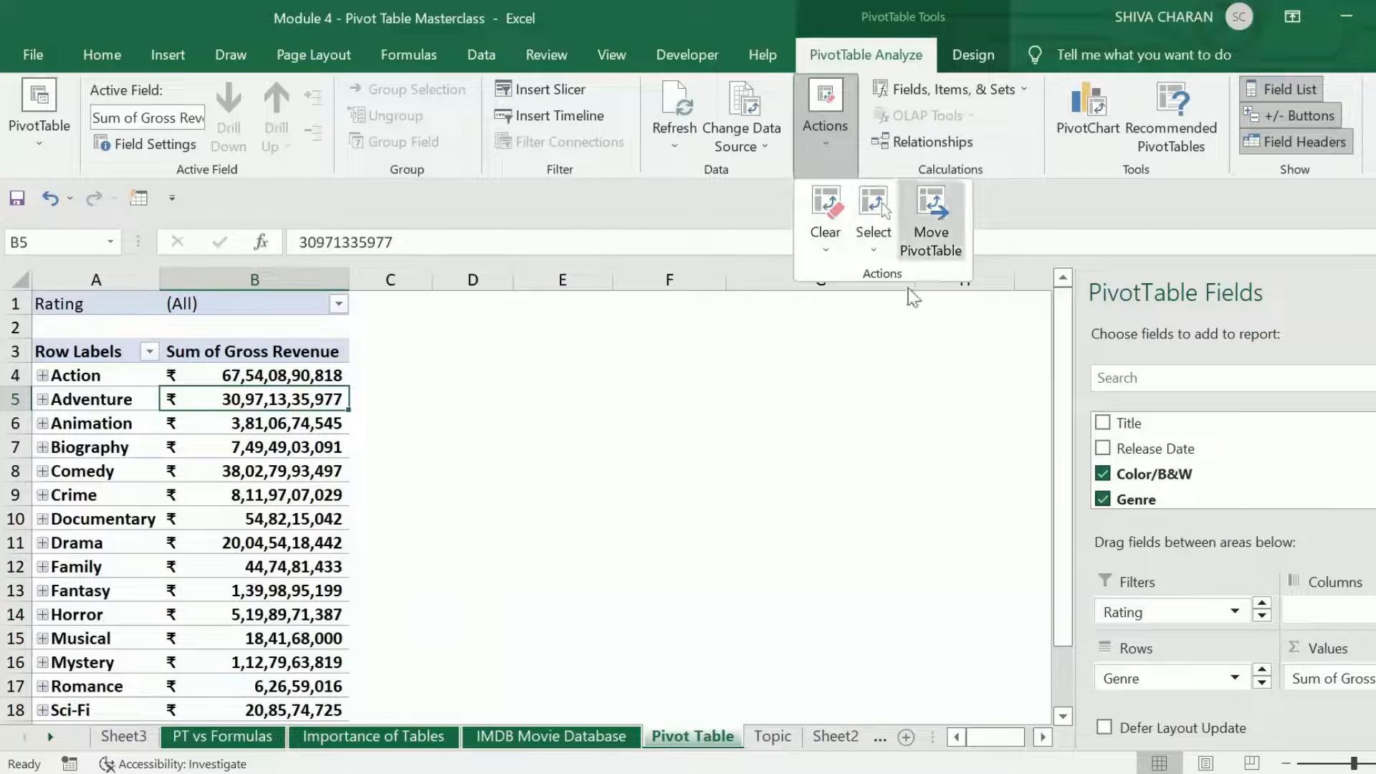
pyautogui.click(660, 483)
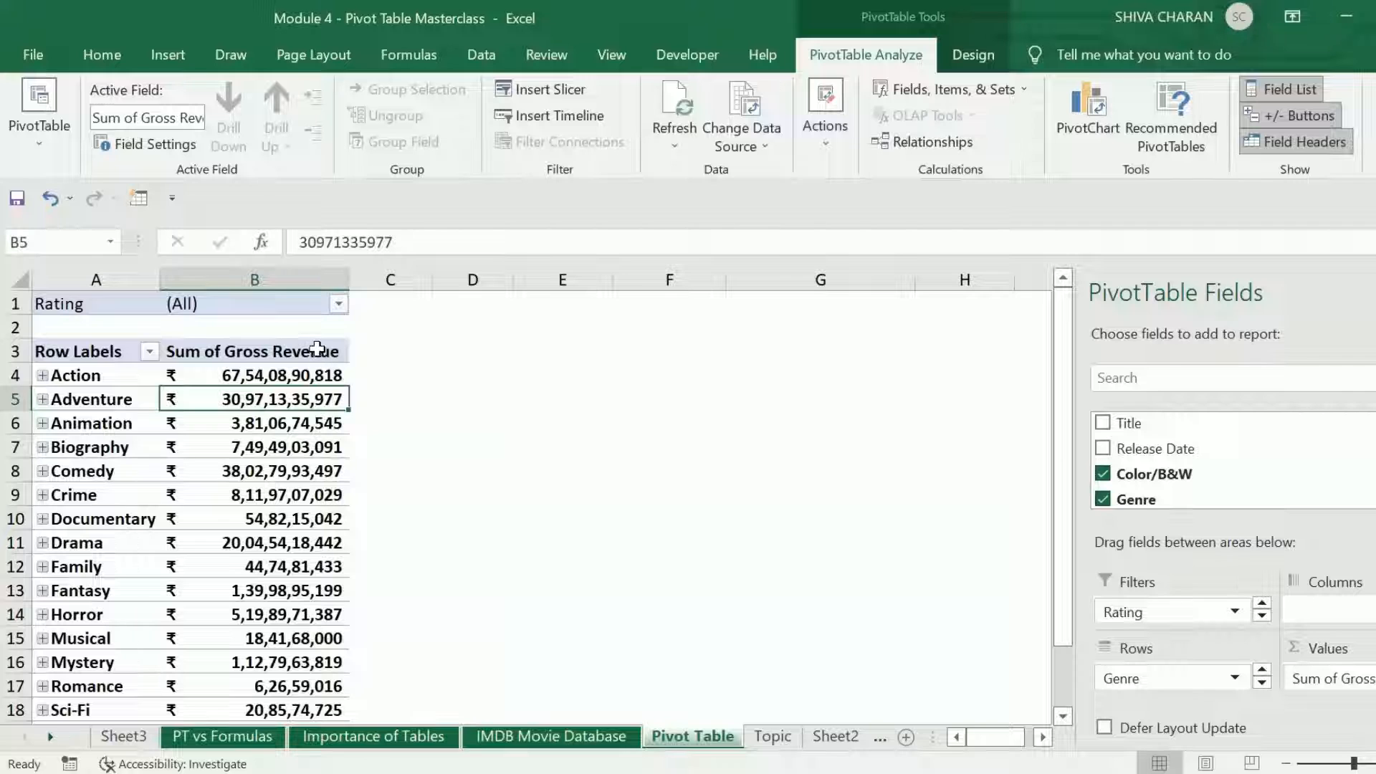
# - Select the Sum of Gross Revenue column manually from its header to Grand Total and extend the selection over the Row Labels column
pyautogui.moveTo(326, 351); pyautogui.dragTo(293, 715)
pyautogui.scroll(1, 354, 451)
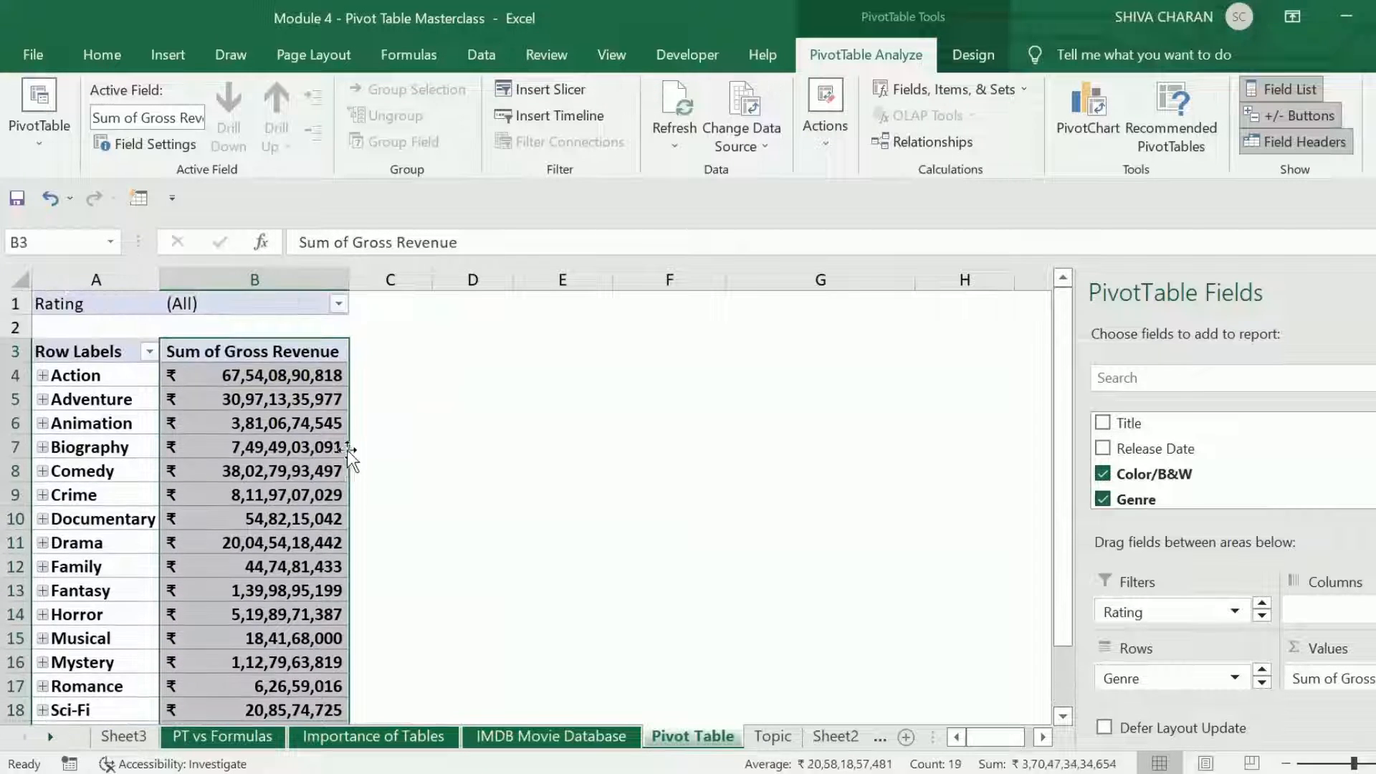
pyautogui.click(322, 348)
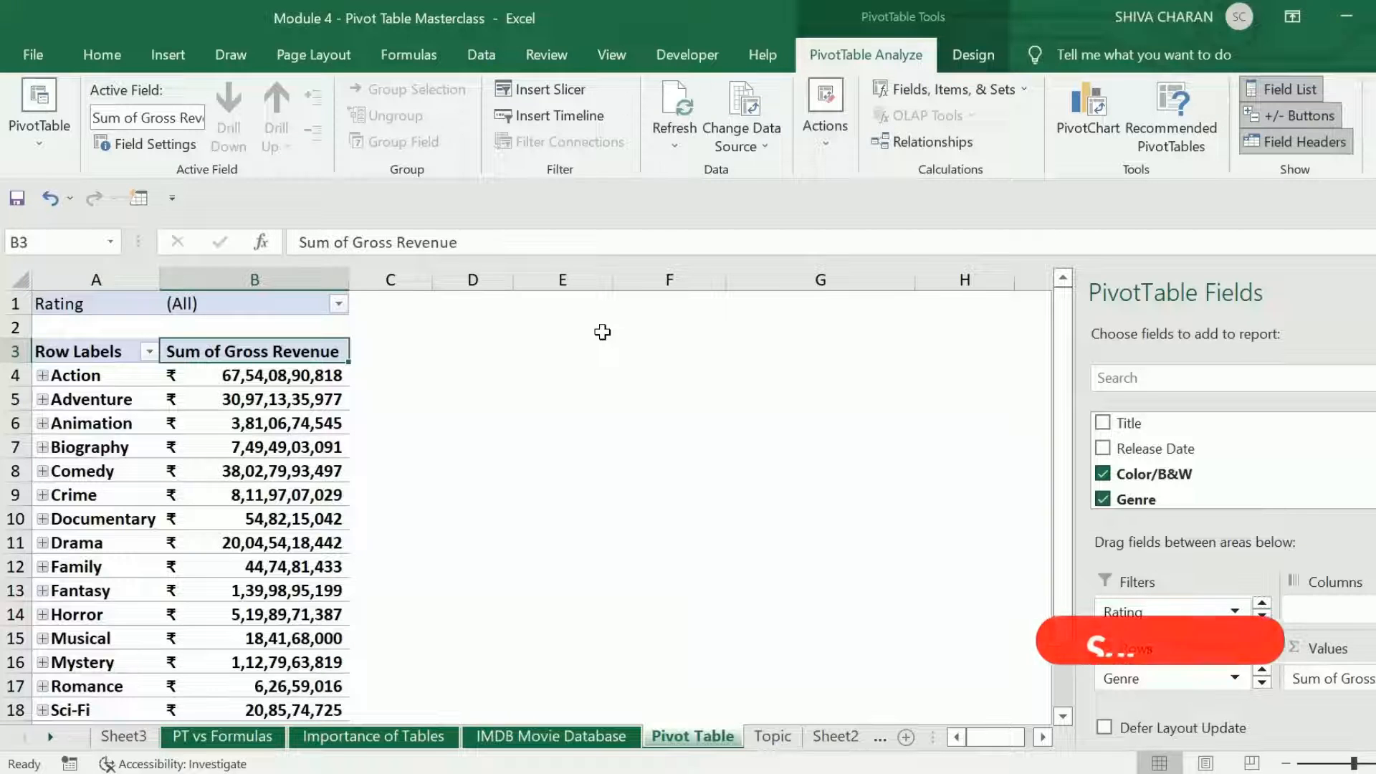
pyautogui.hotkey('ctrl', 'shift', 'Down')
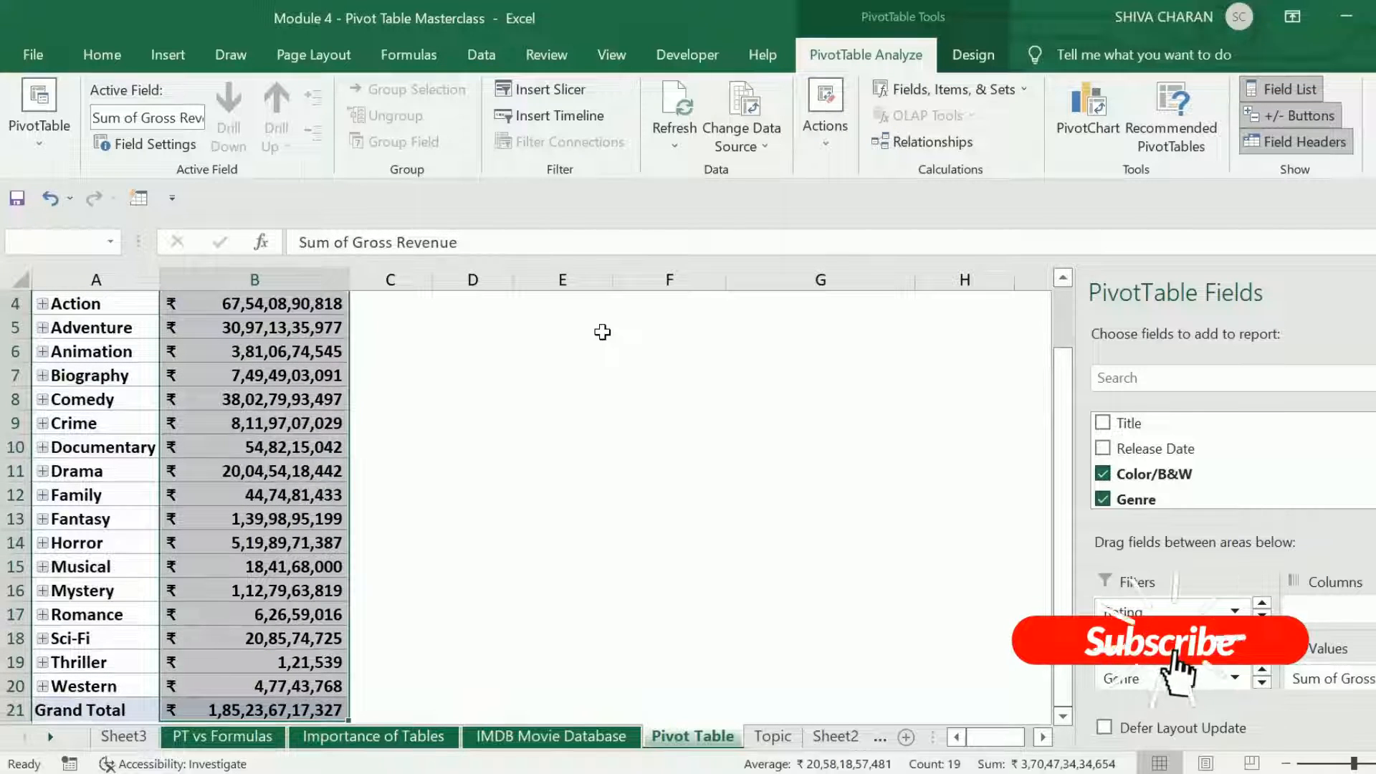
pyautogui.hotkey('shift', 'Left')
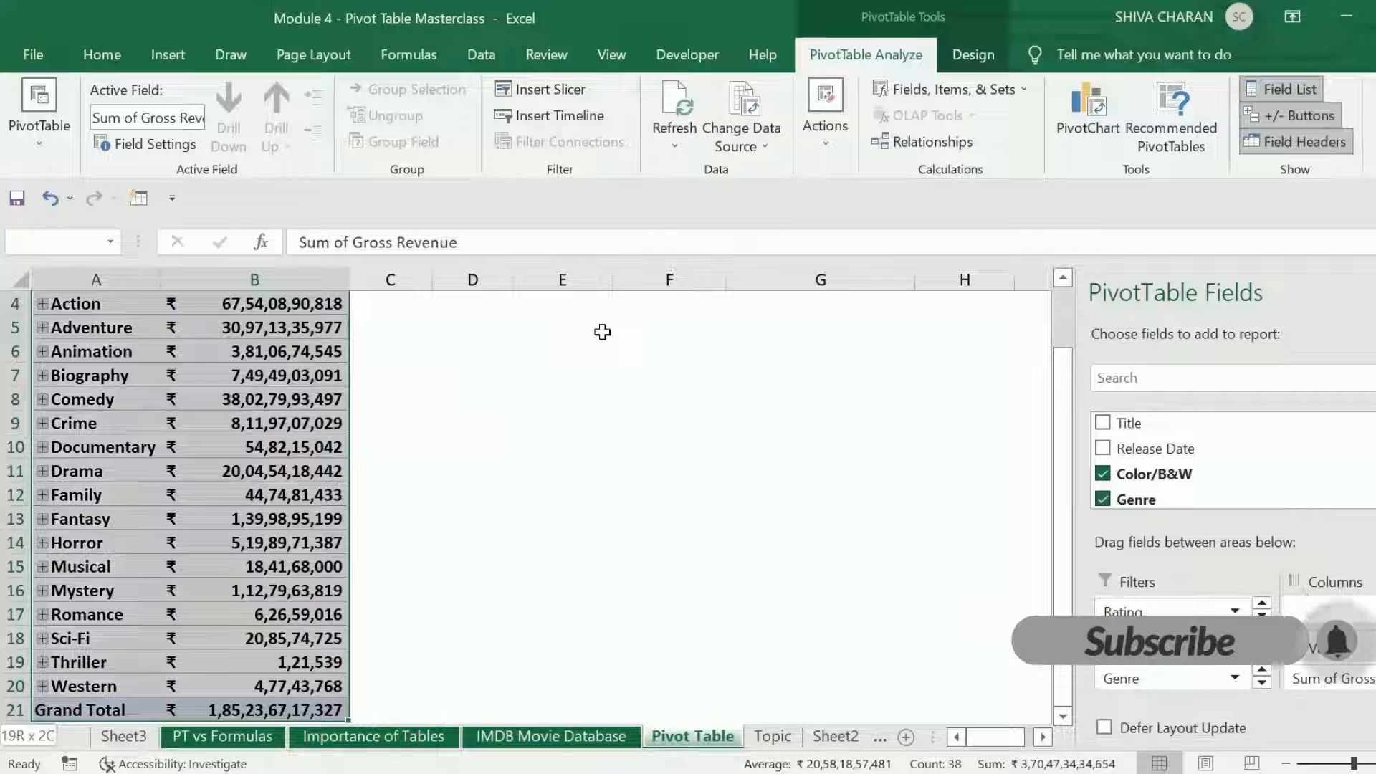
pyautogui.hotkey('ctrl', 'shift', 'Up')
pyautogui.press('Down')
pyautogui.press('Down')
pyautogui.press('Down')
pyautogui.press('Down')
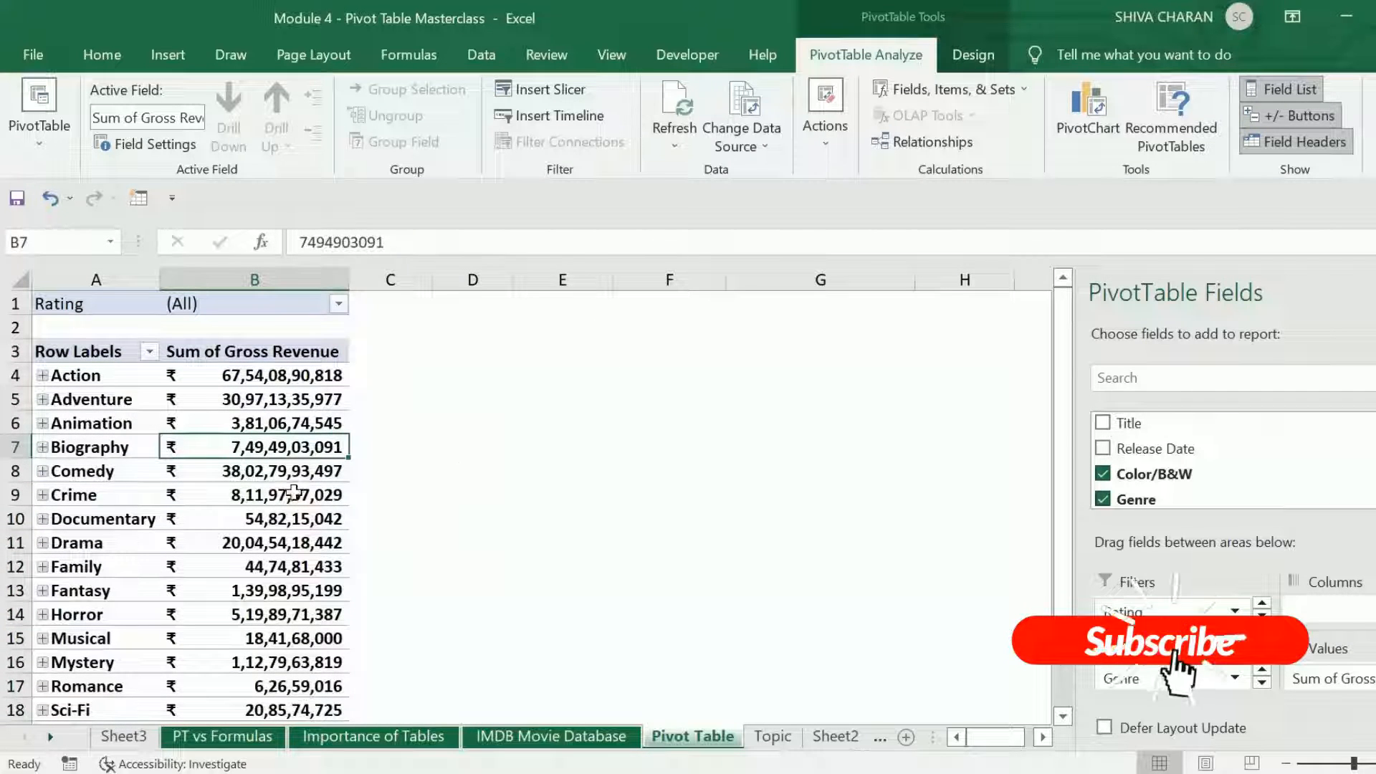
# - Check which Select options are available from the Biography revenue value and leave the pivot table for cell G4
pyautogui.click(838, 132)
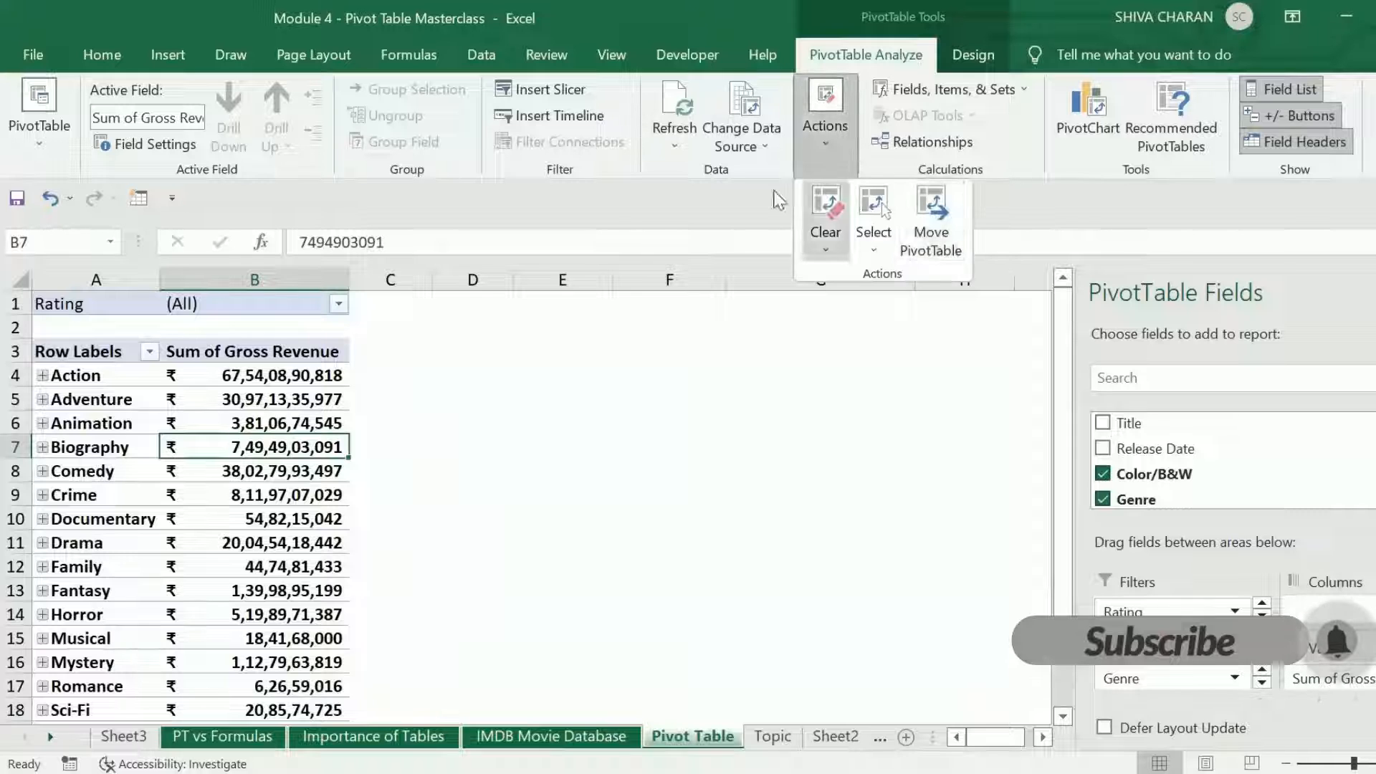
pyautogui.click(870, 255)
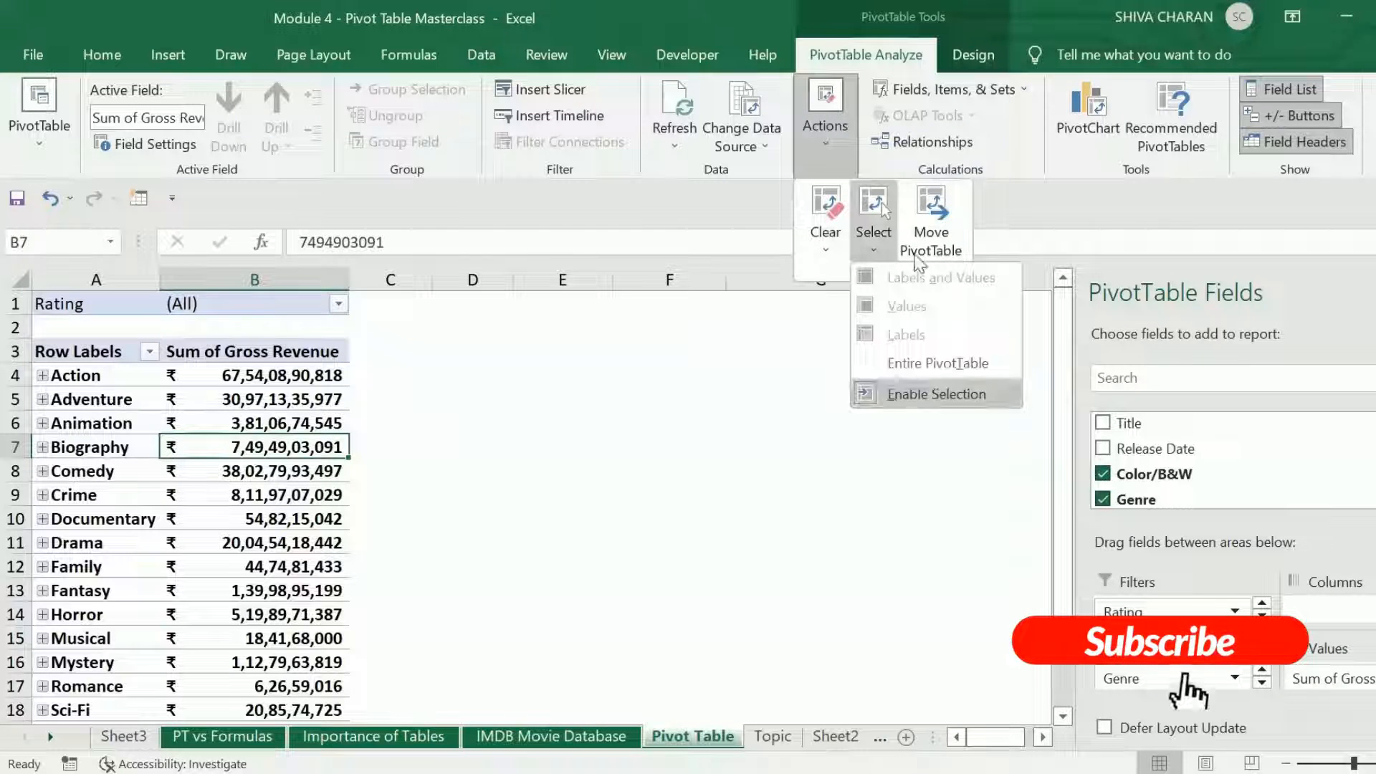
pyautogui.click(876, 248)
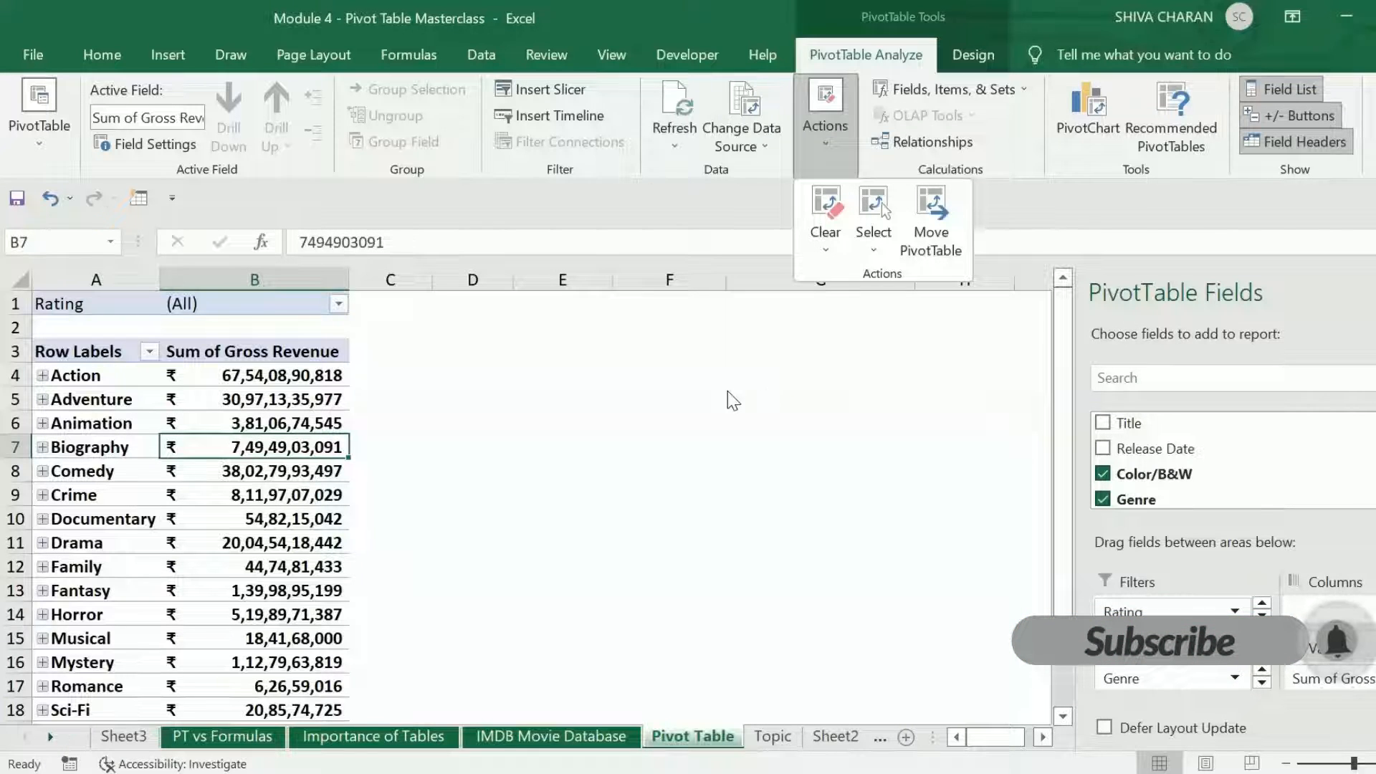
pyautogui.click(760, 374)
pyautogui.click(761, 373)
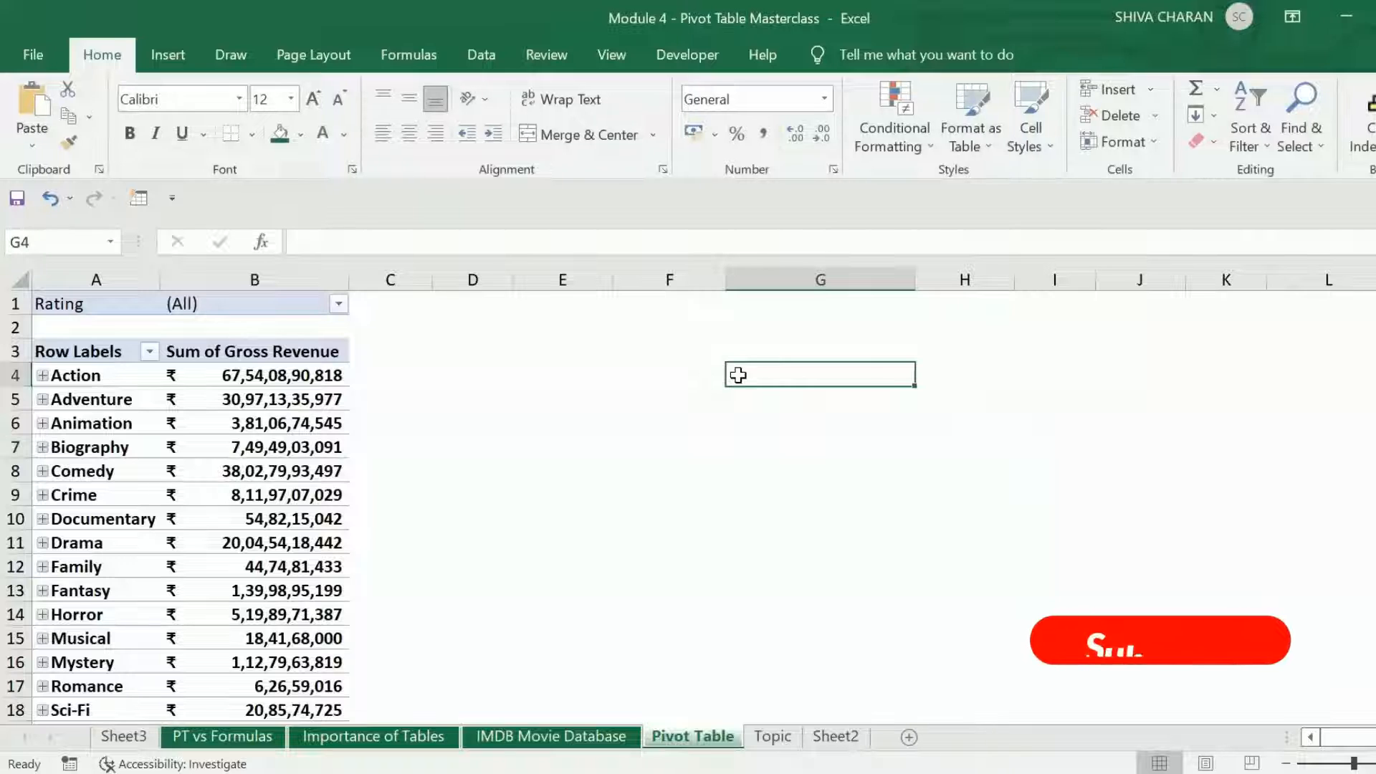
# - Move the pivot table to cell G1 of the existing Pivot Table worksheet
pyautogui.click(288, 382)
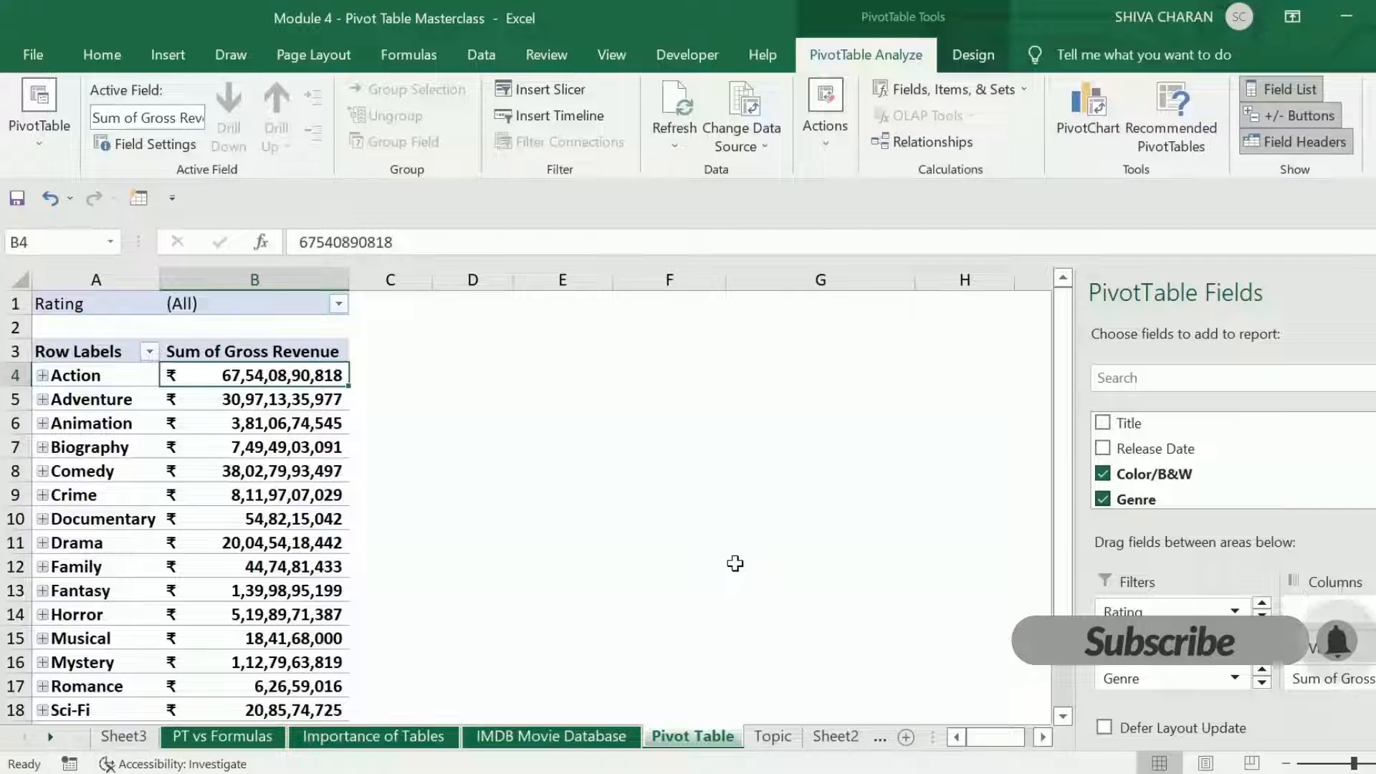
pyautogui.click(831, 143)
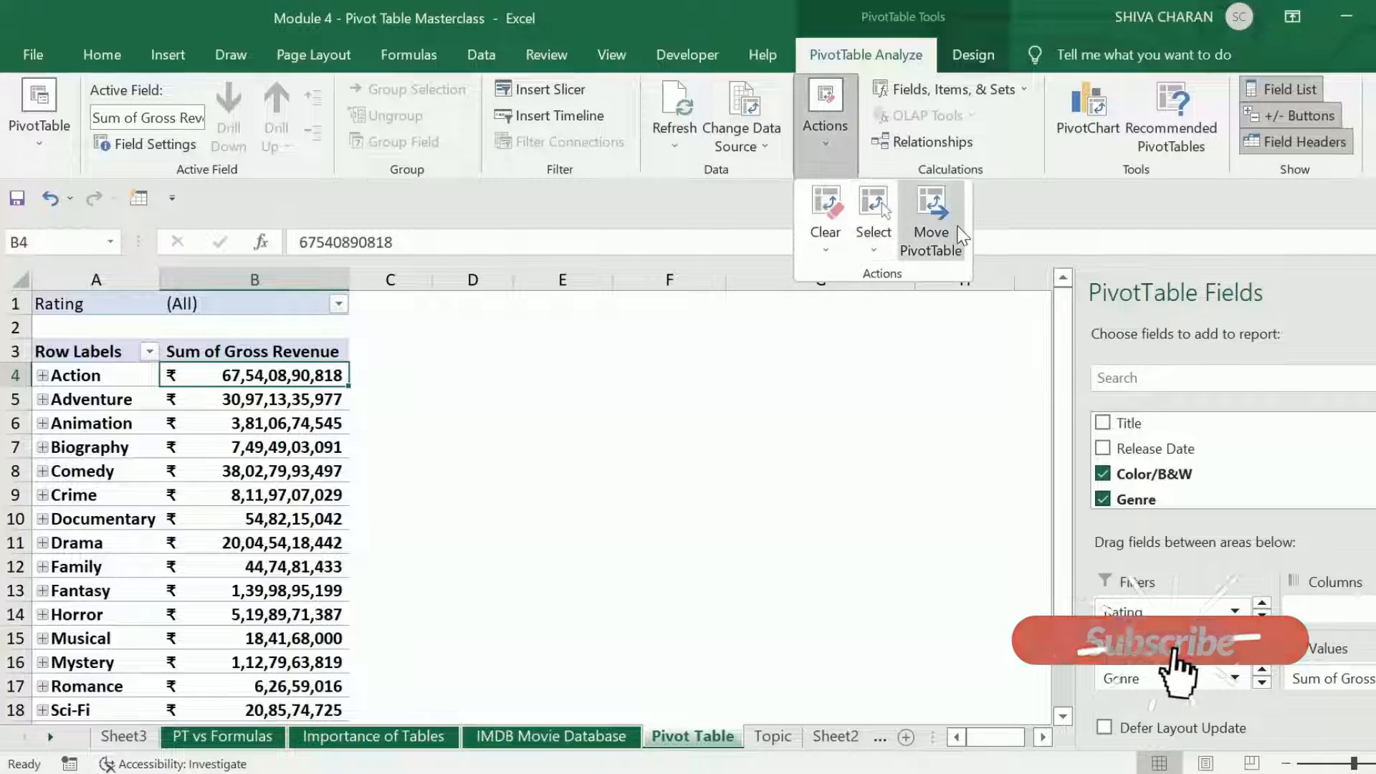
pyautogui.click(931, 222)
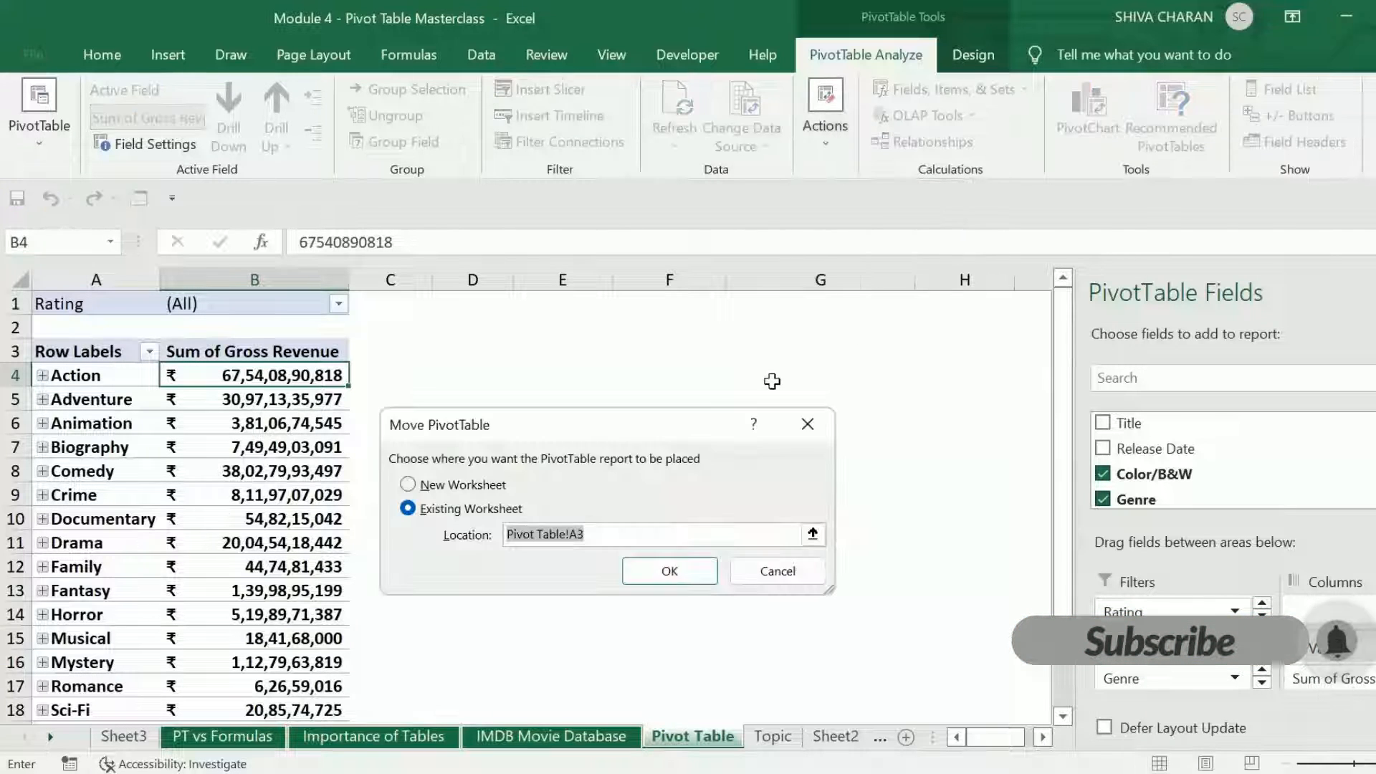
pyautogui.moveTo(672, 424); pyautogui.dragTo(673, 399)
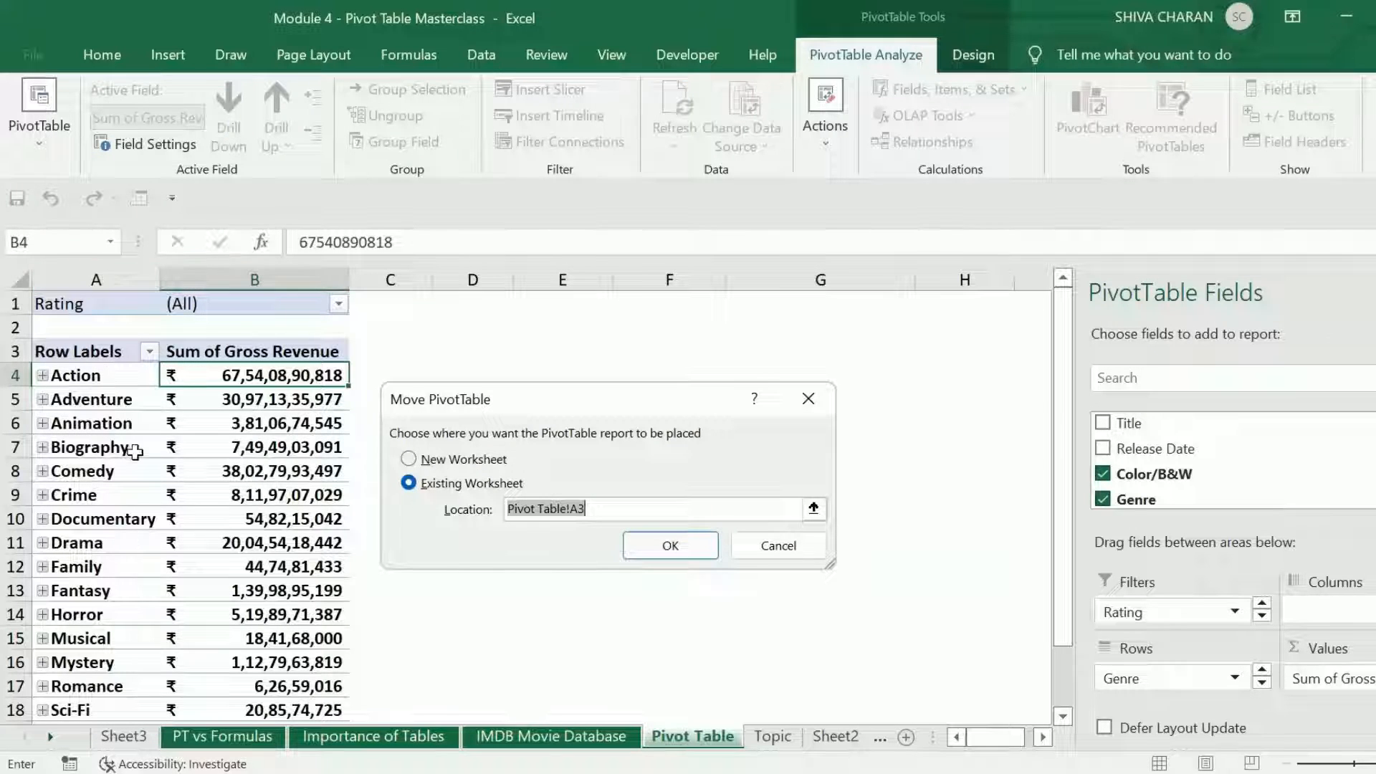
pyautogui.click(819, 297)
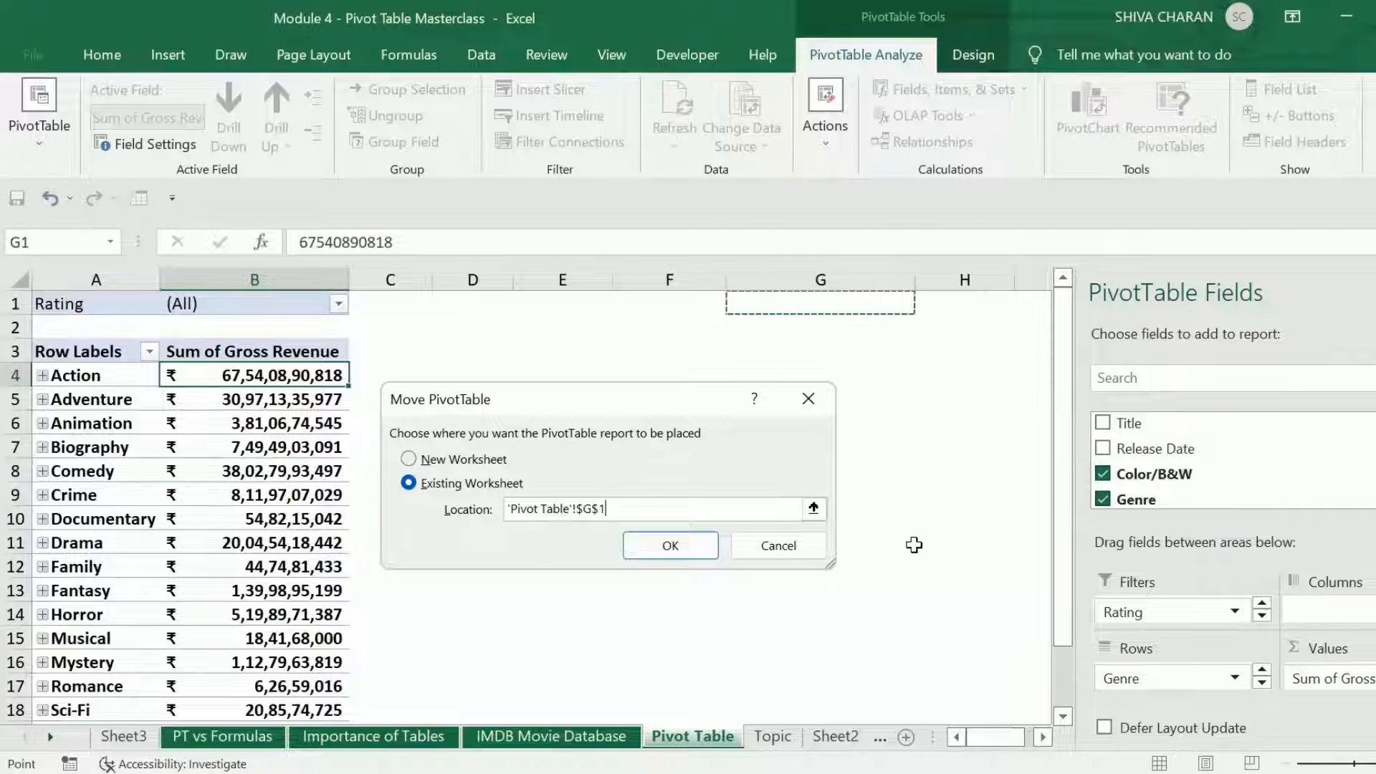
pyautogui.click(707, 546)
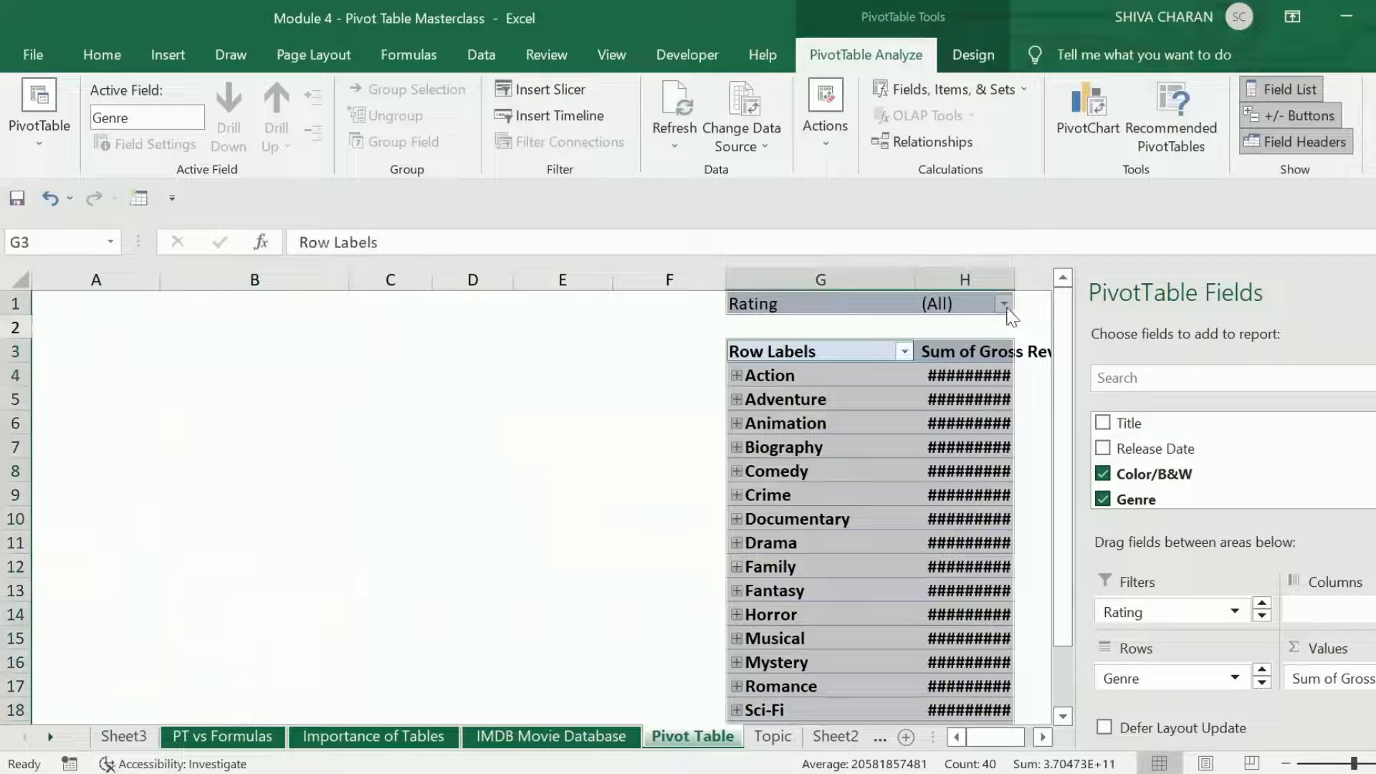
# - Autofit column H to the revenue values and hide the PivotTable Fields list
pyautogui.doubleClick(1019, 280)
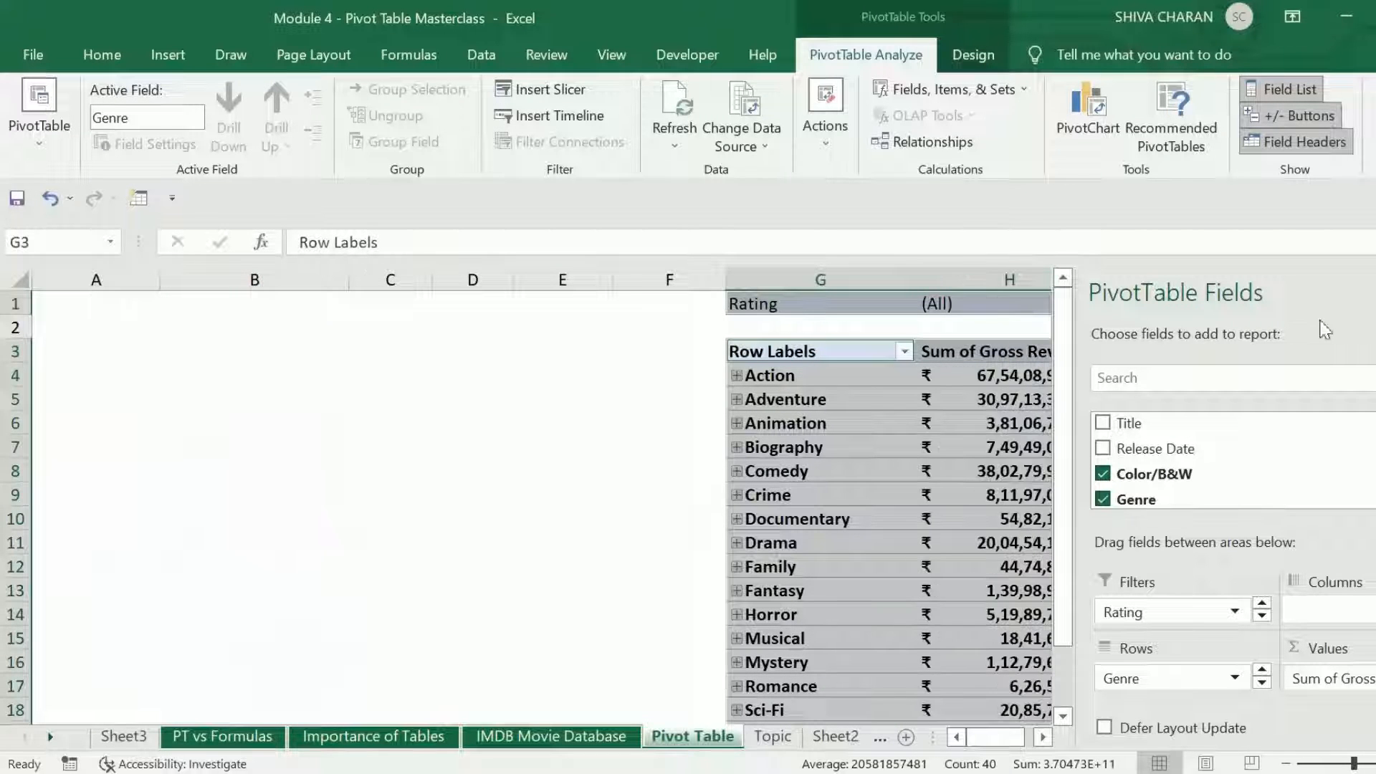
pyautogui.click(1283, 89)
pyautogui.click(1025, 452)
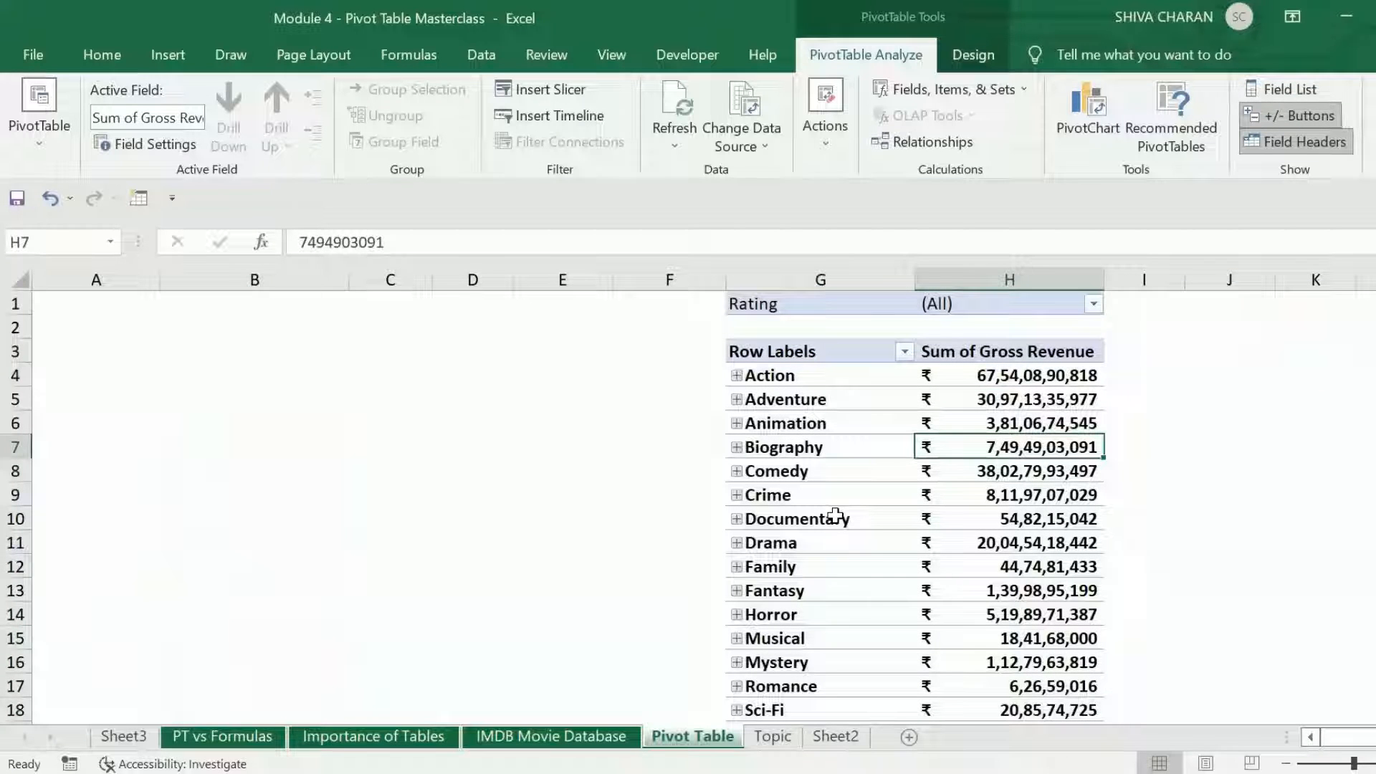
pyautogui.click(860, 424)
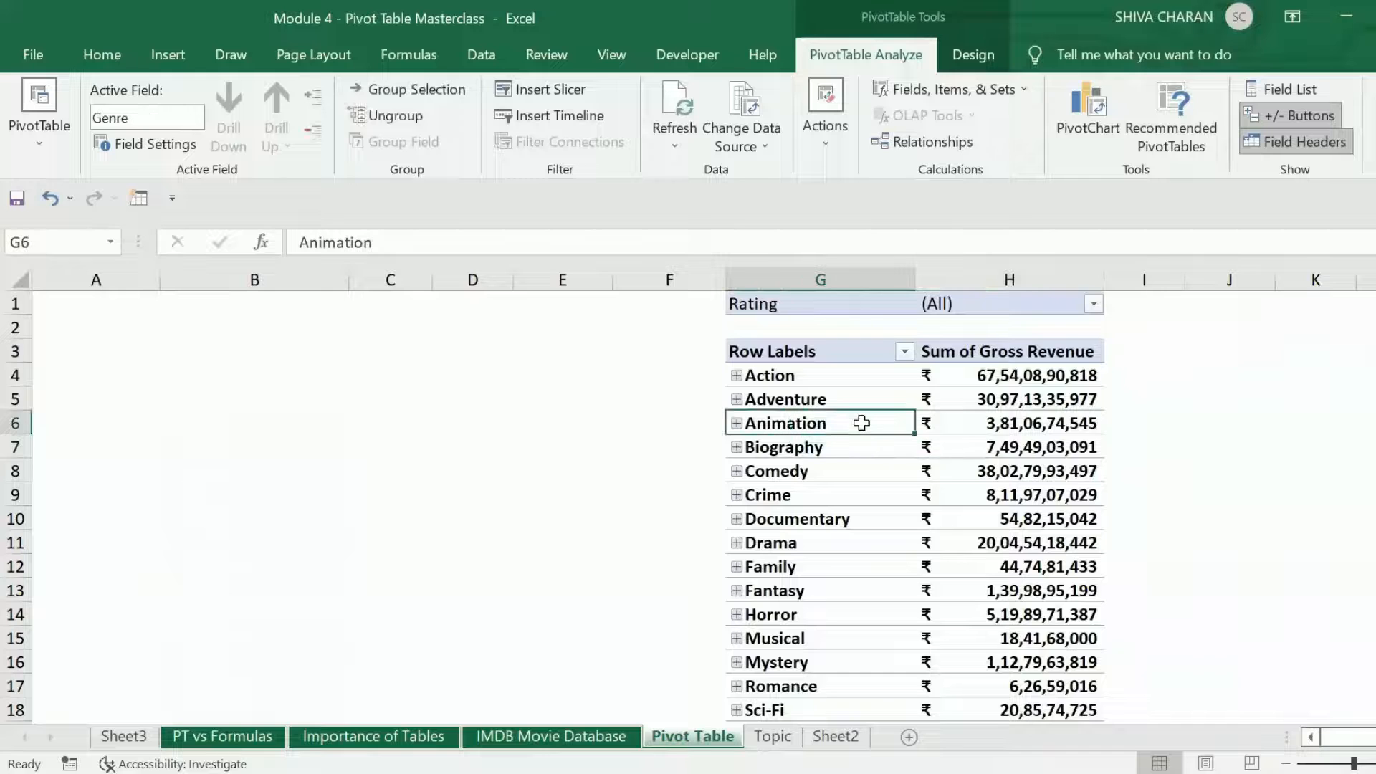
# - Move the pivot table back to cell A1 of the existing Pivot Table worksheet
pyautogui.click(91, 299)
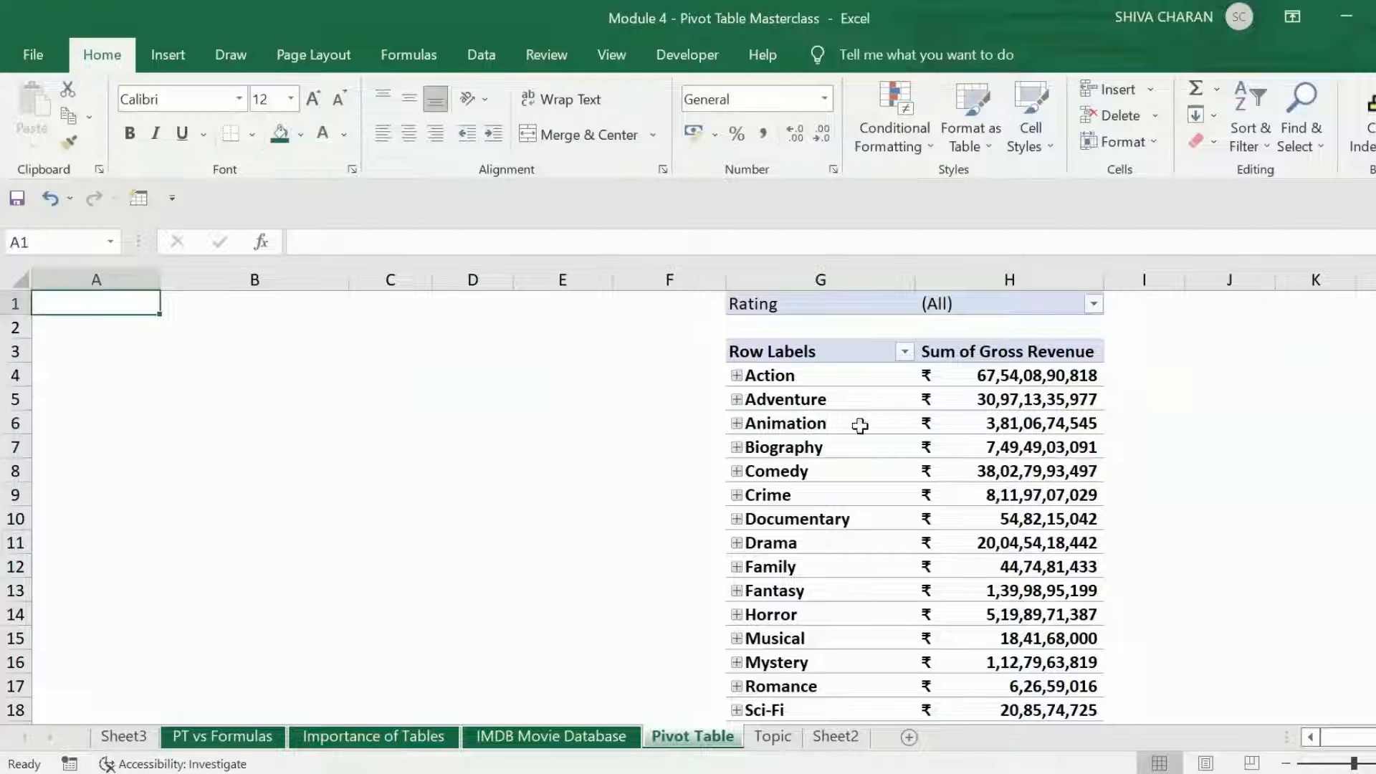
pyautogui.click(891, 423)
pyautogui.click(960, 427)
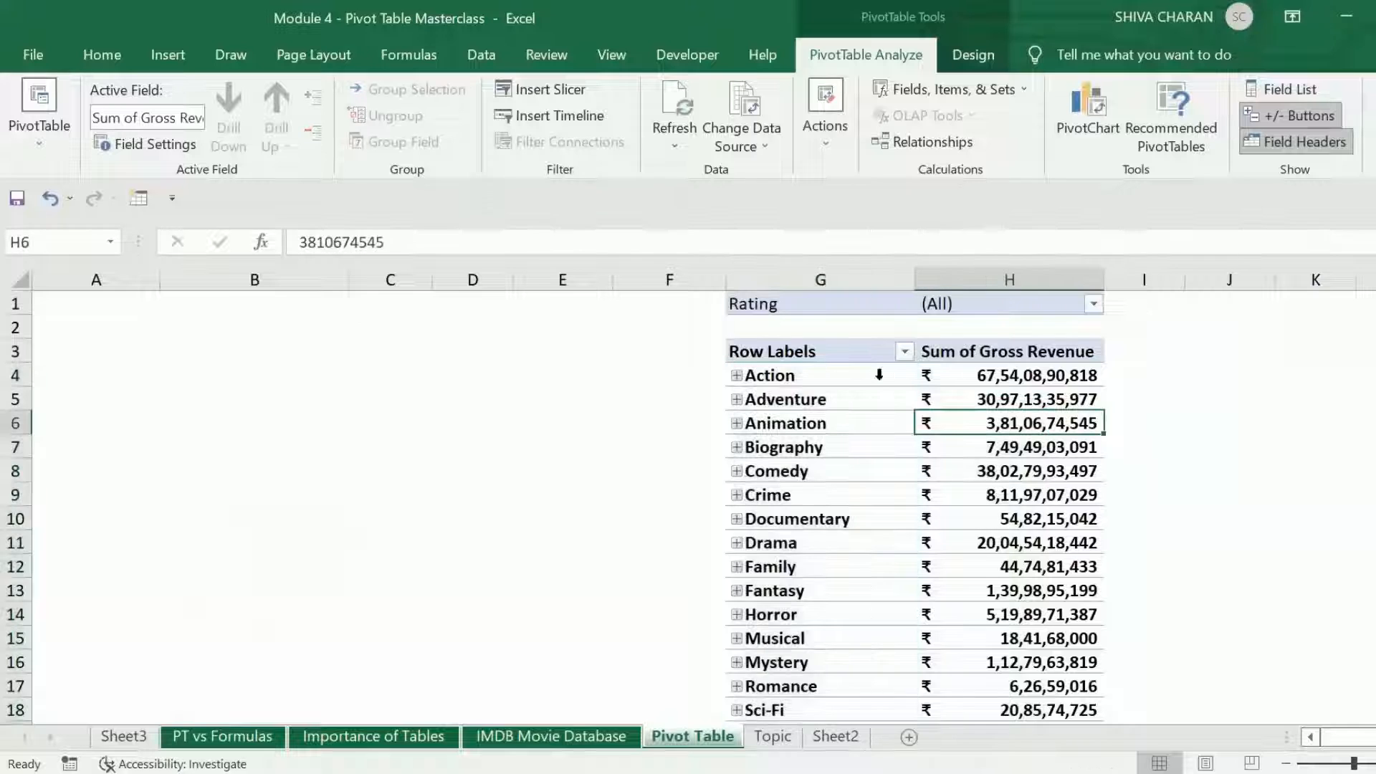
pyautogui.click(824, 147)
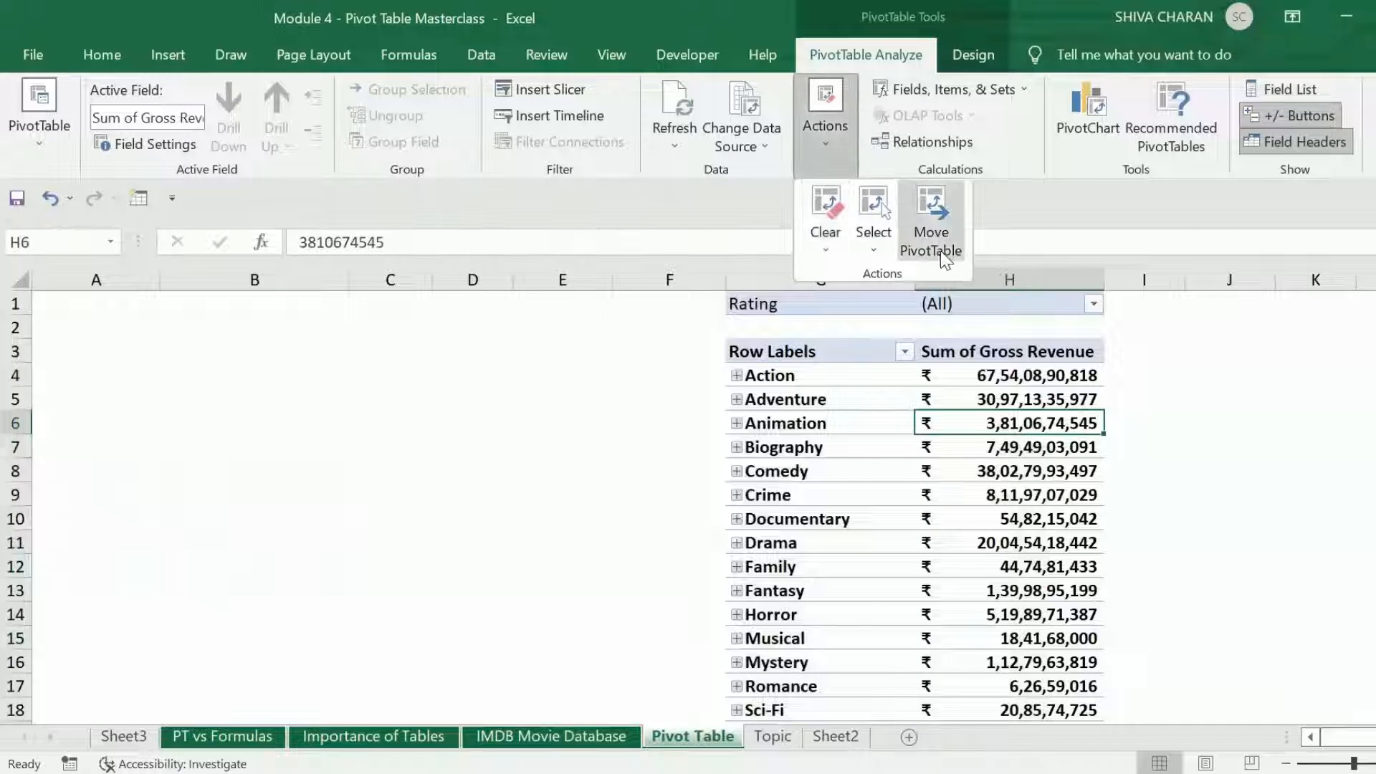
pyautogui.click(931, 244)
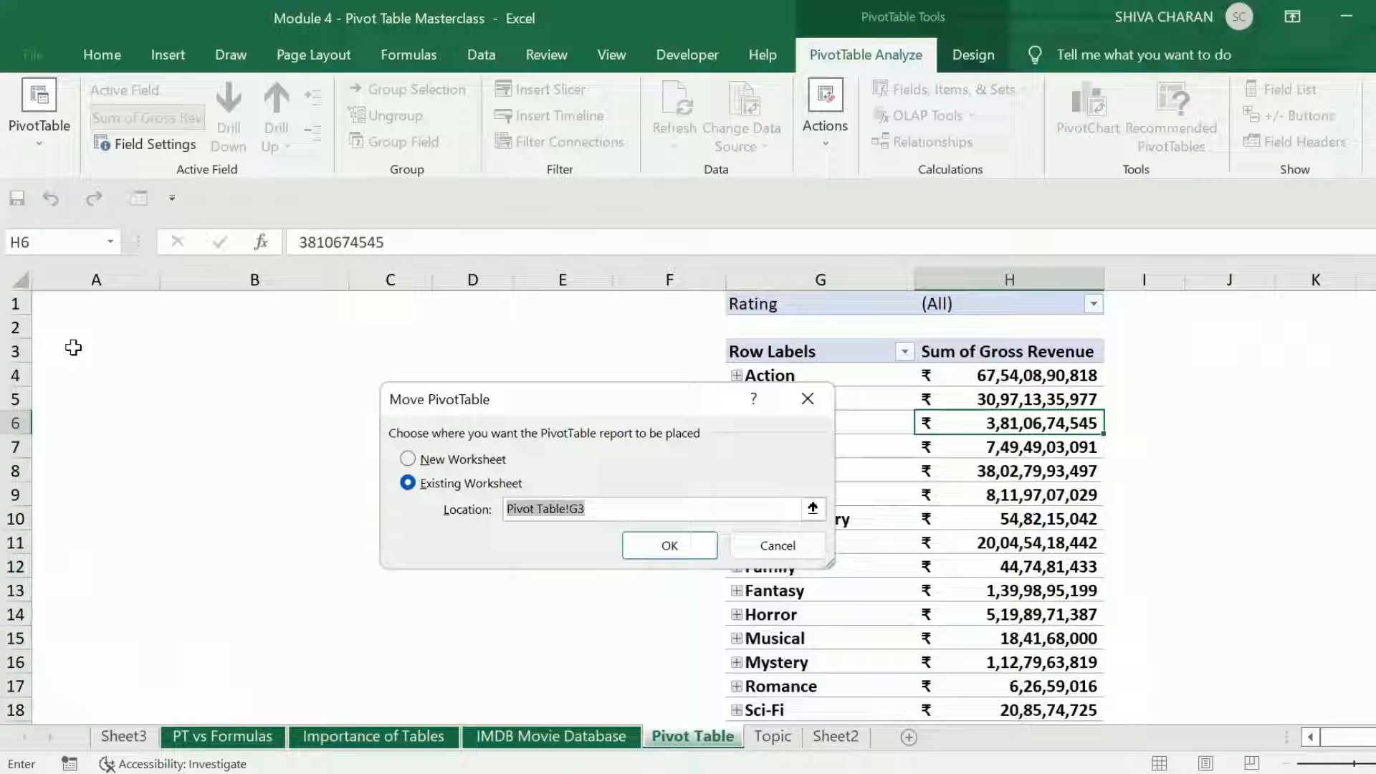
pyautogui.click(59, 302)
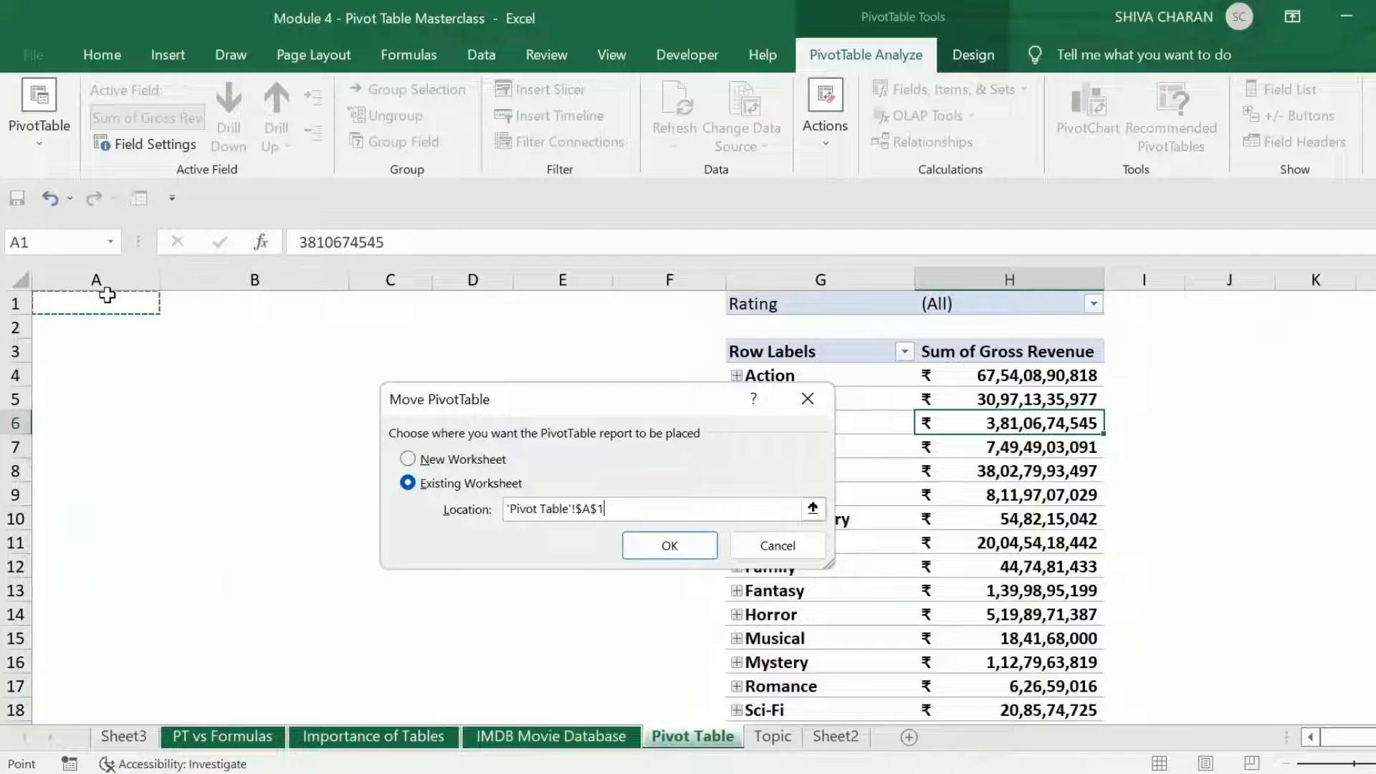
pyautogui.click(667, 545)
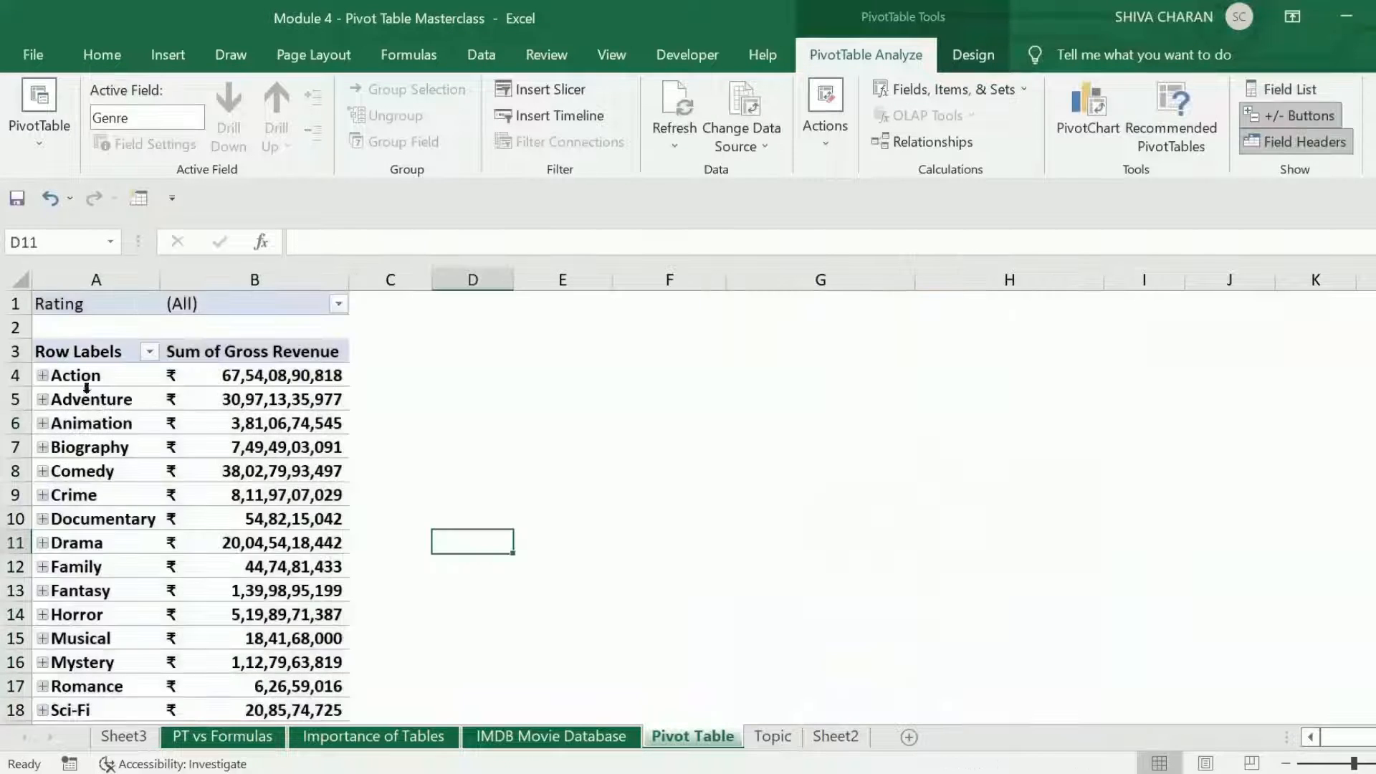
pyautogui.click(119, 416)
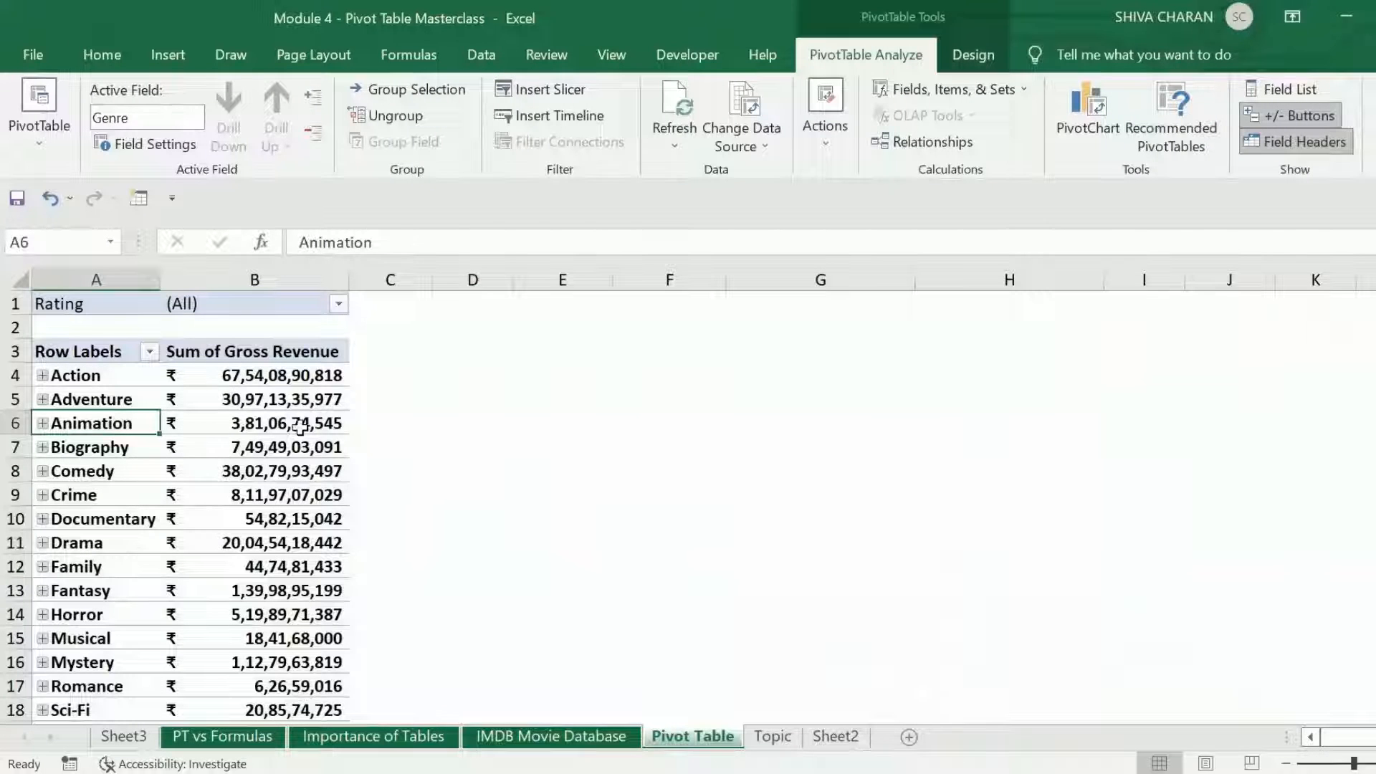
pyautogui.scroll(-3, 243, 473)
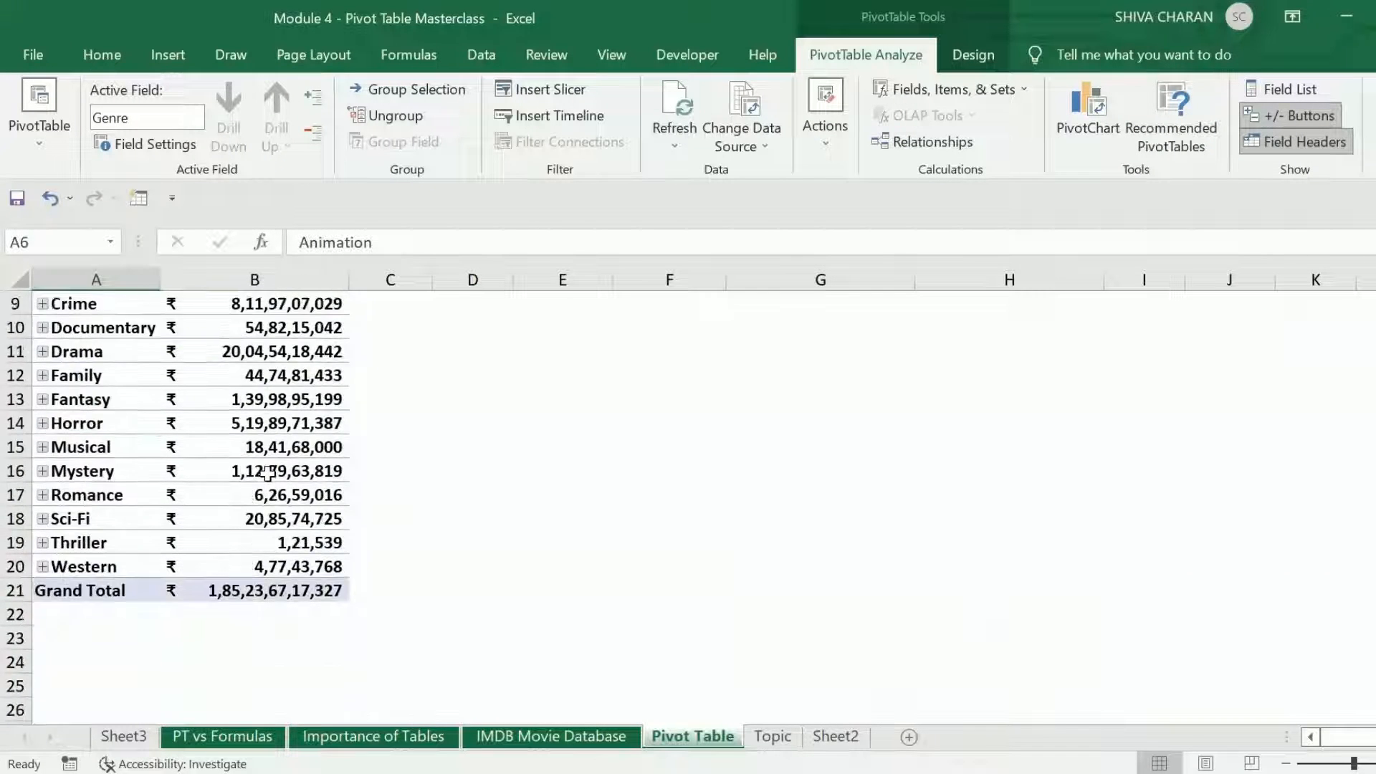
pyautogui.scroll(3, 267, 475)
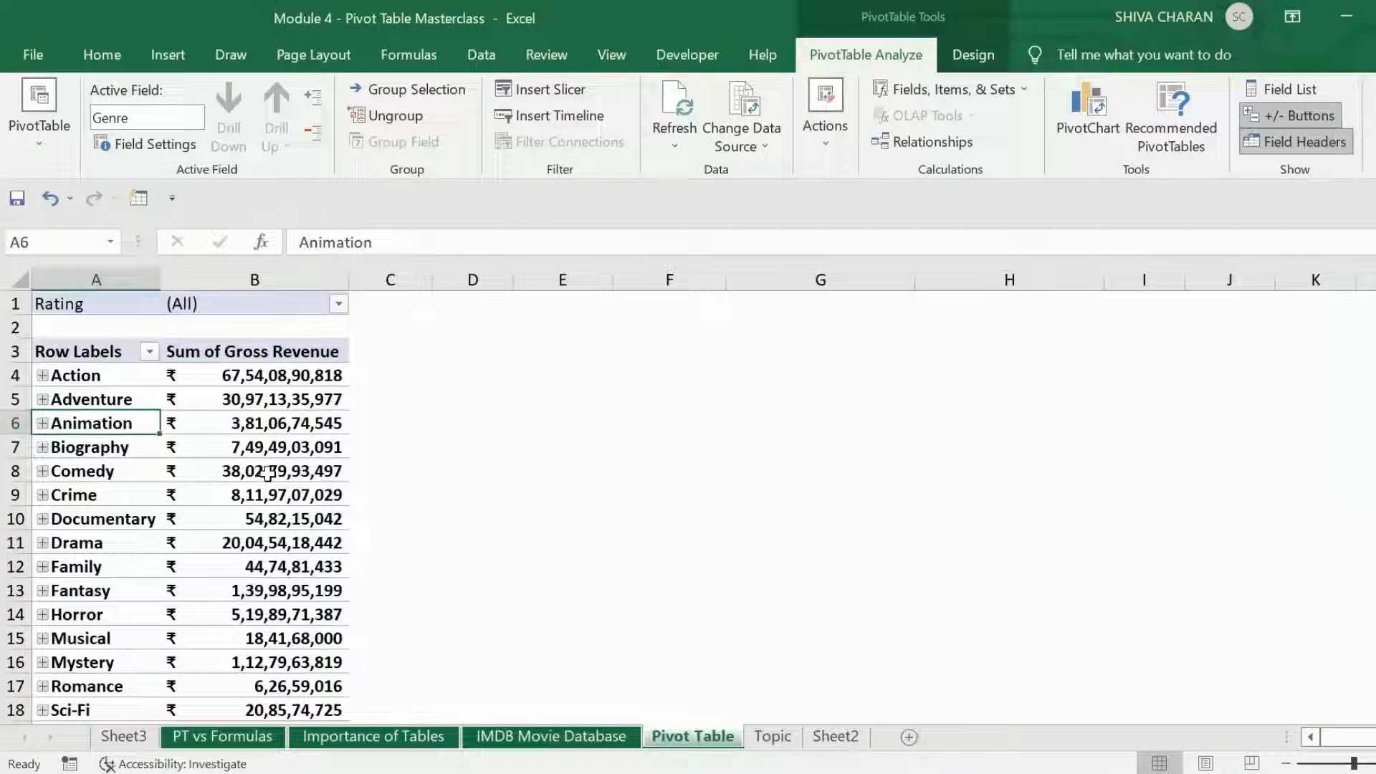
# - Check the New Worksheet option for moving the pivot table and leave the move dialog without applying it
pyautogui.click(140, 307)
pyautogui.click(807, 155)
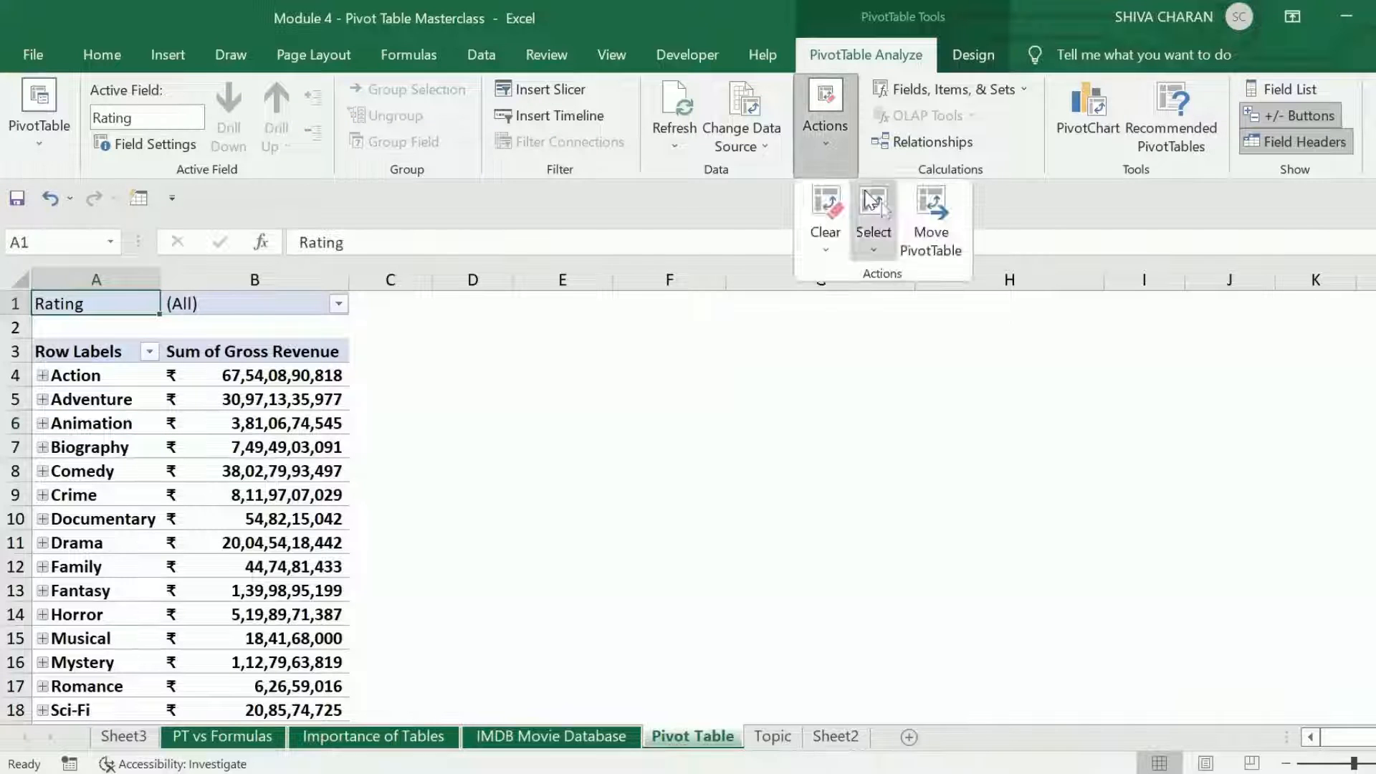
pyautogui.click(145, 316)
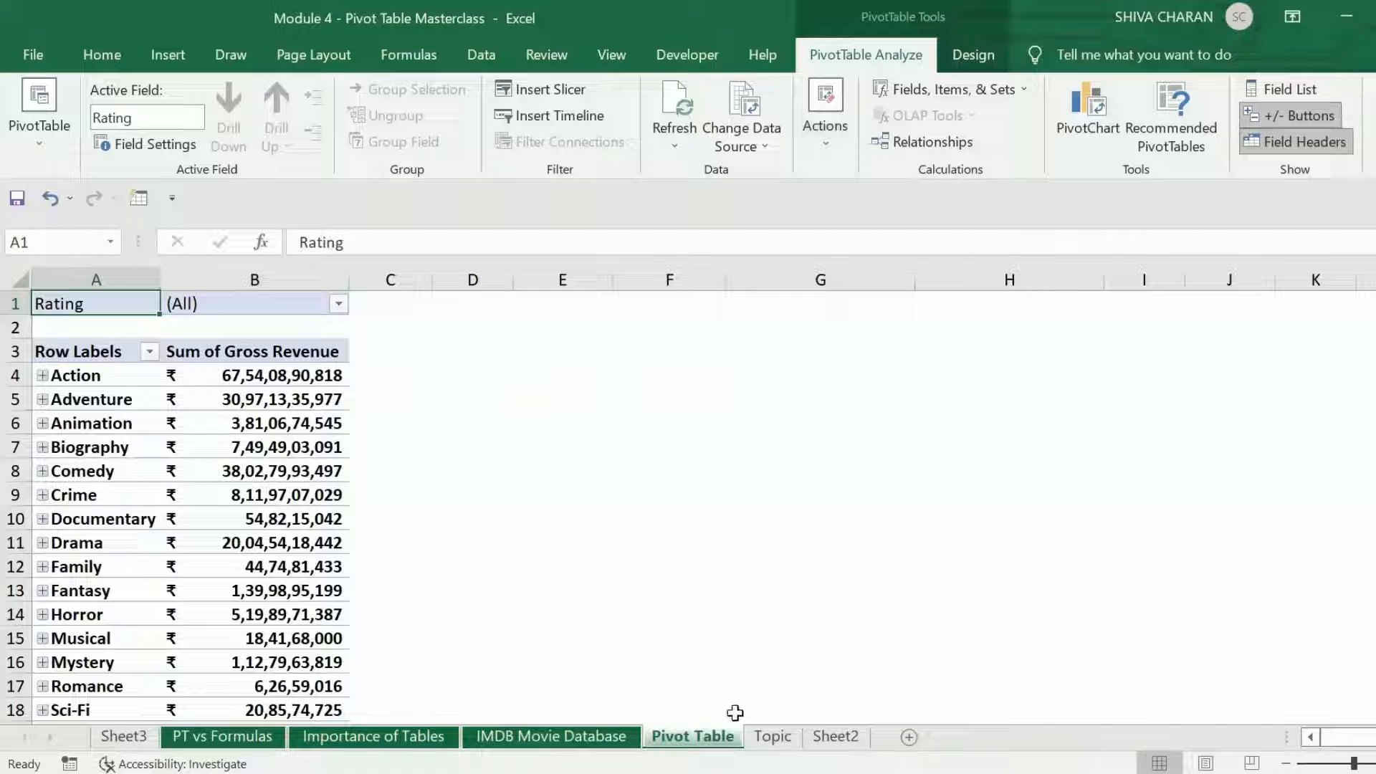
pyautogui.click(823, 152)
pyautogui.click(943, 239)
pyautogui.click(484, 460)
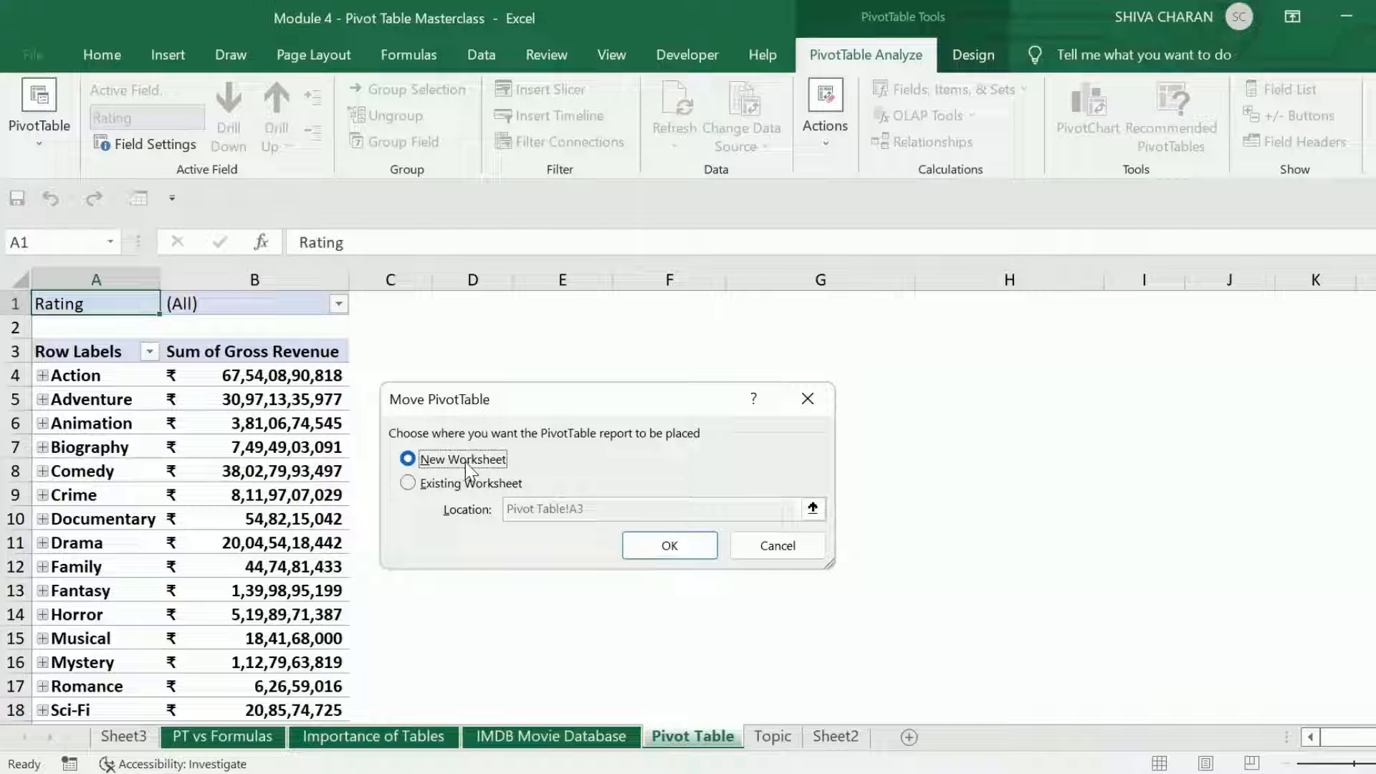
pyautogui.click(747, 560)
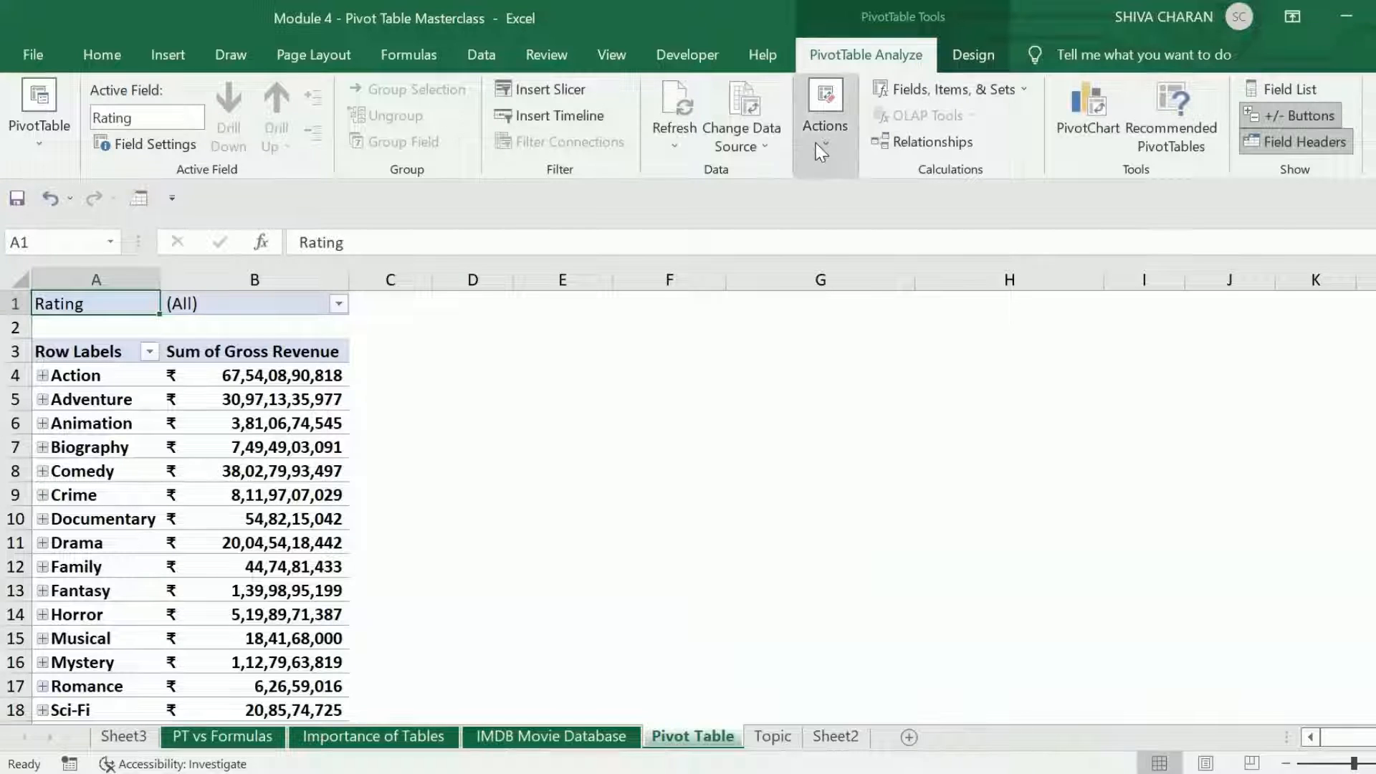
pyautogui.click(823, 149)
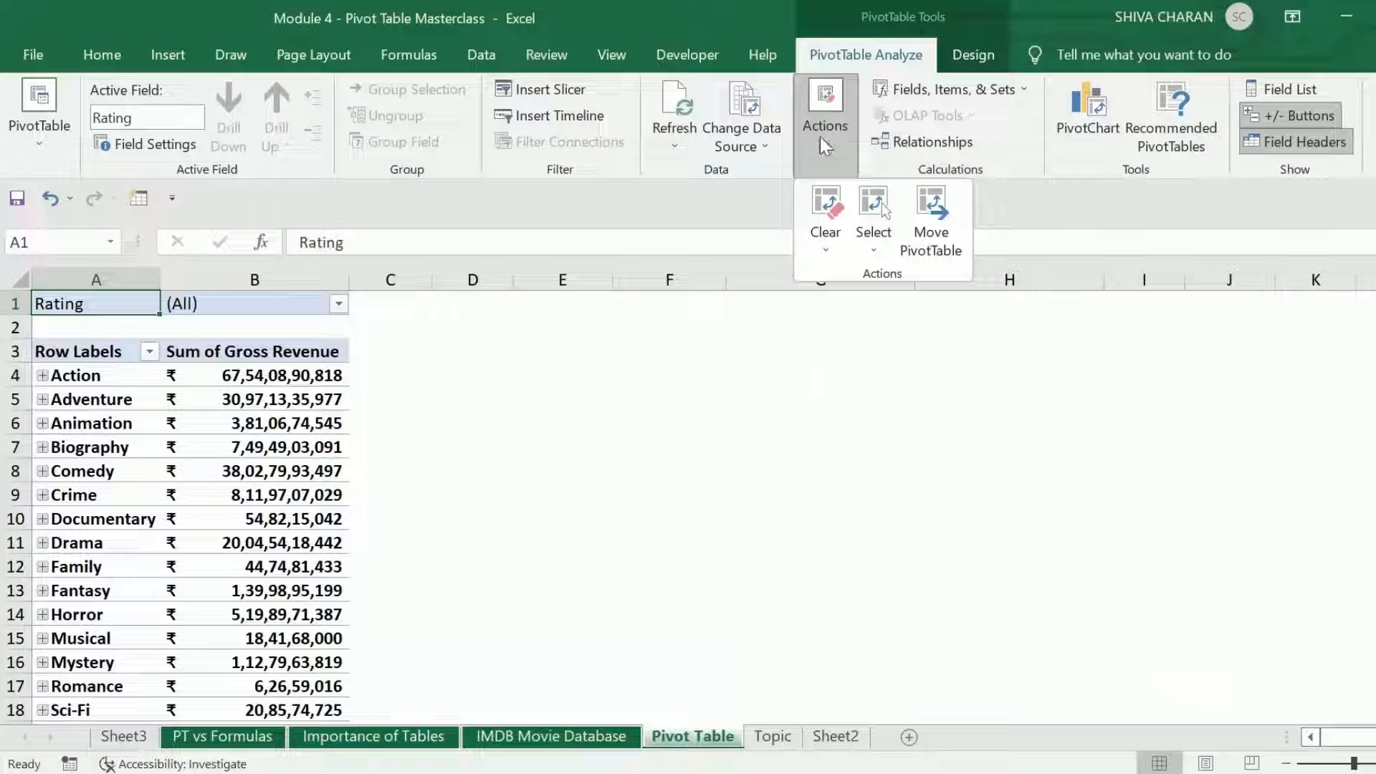
pyautogui.click(865, 396)
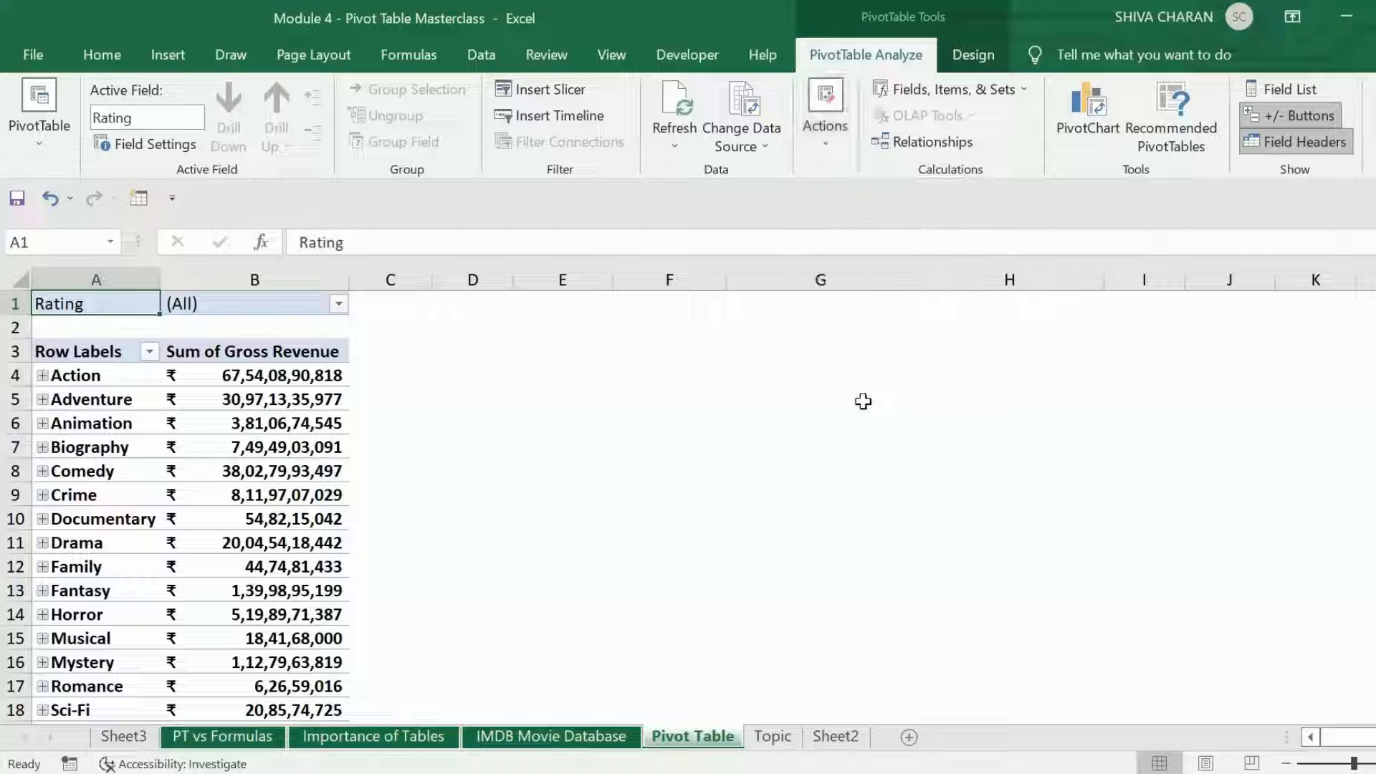
pyautogui.click(320, 450)
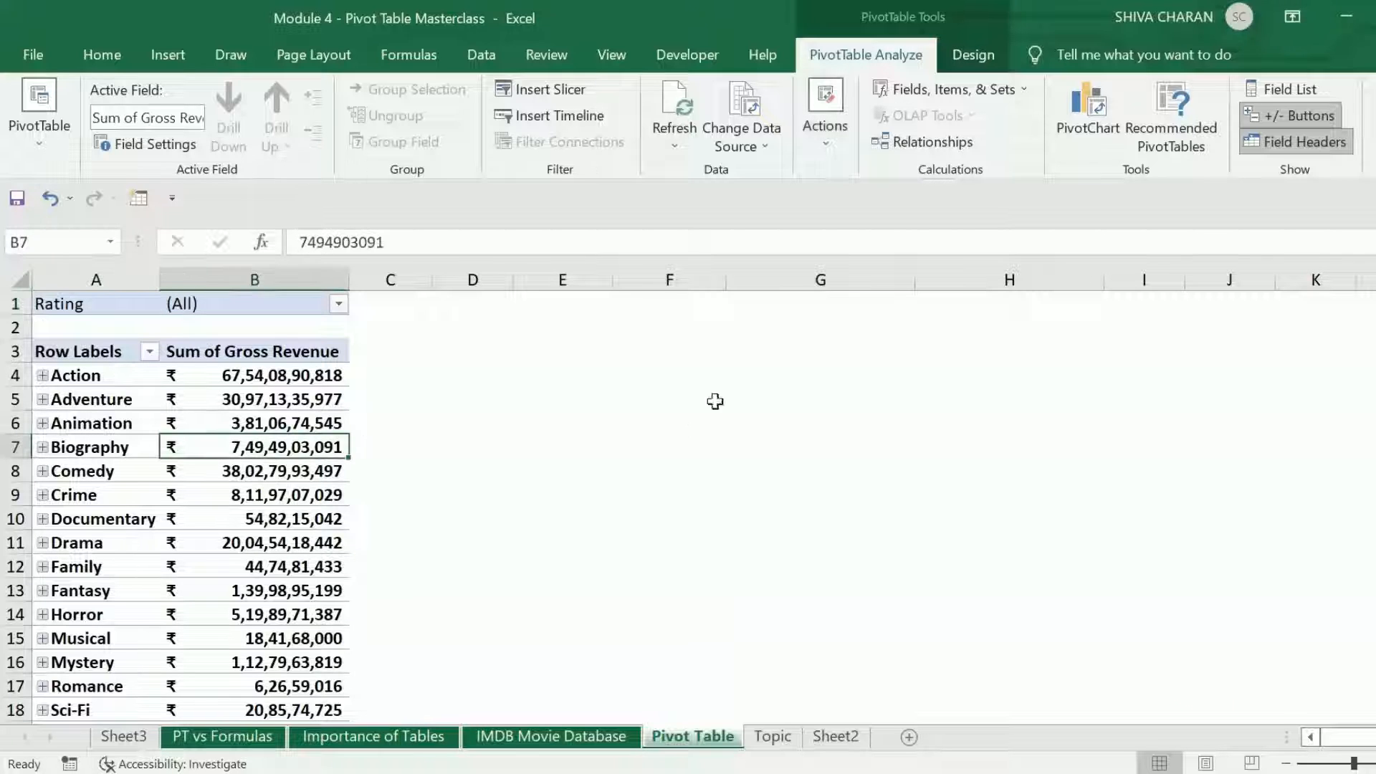
pyautogui.click(827, 153)
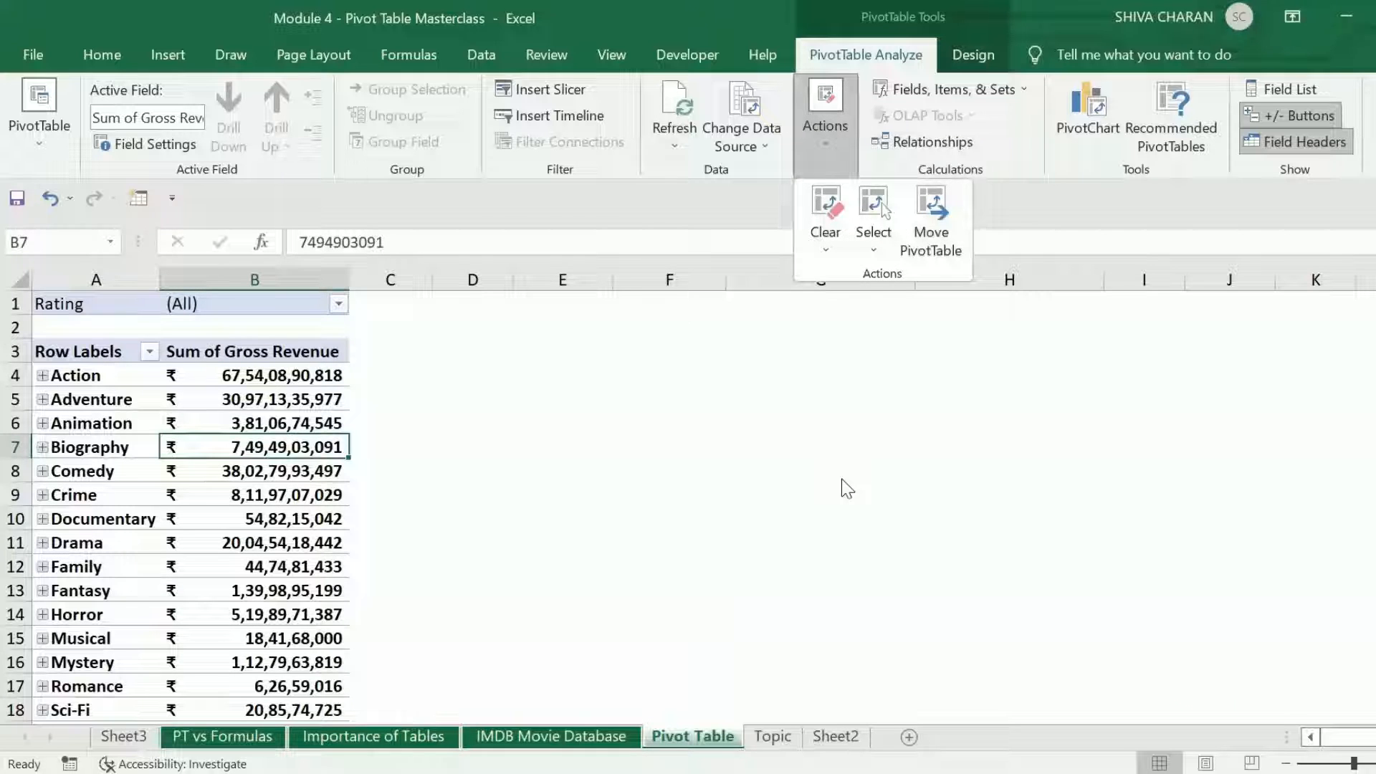
pyautogui.click(396, 470)
pyautogui.click(316, 422)
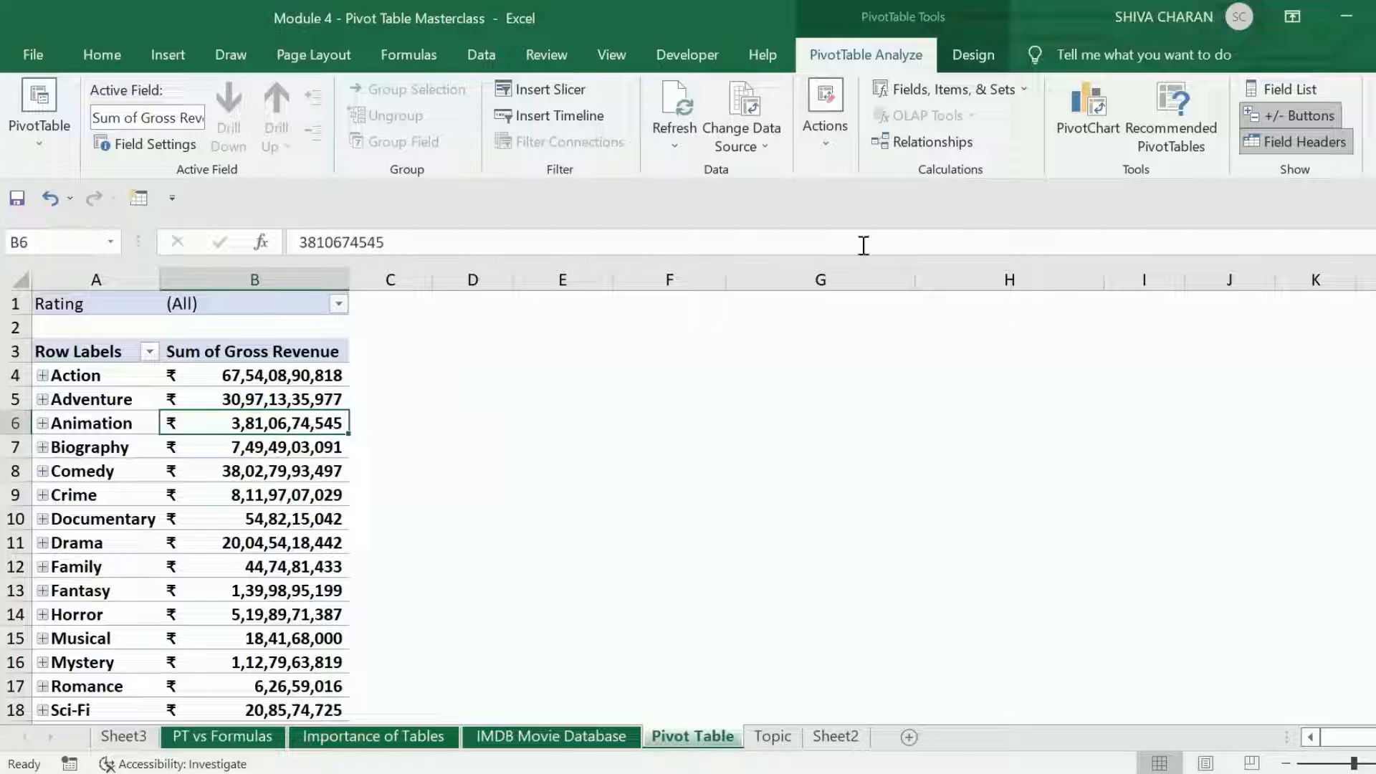
pyautogui.click(833, 149)
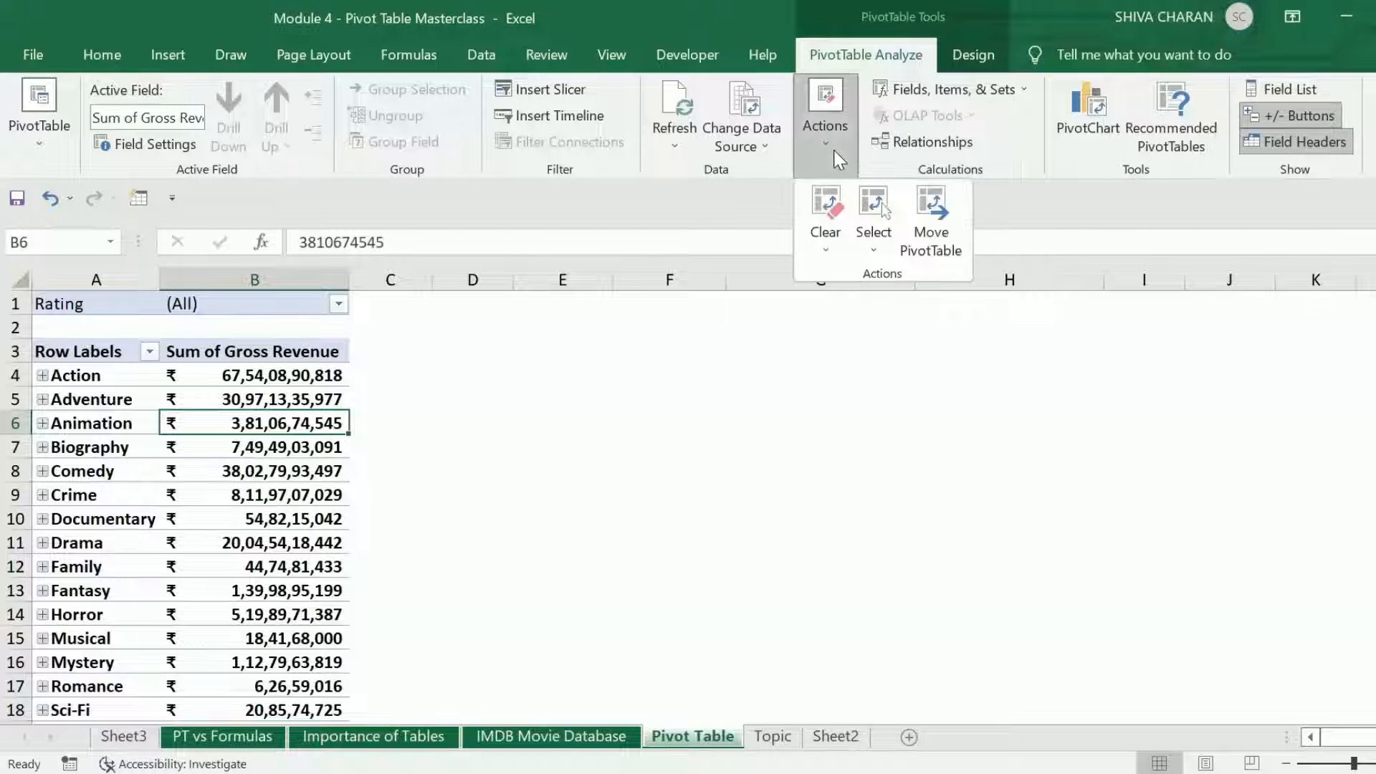